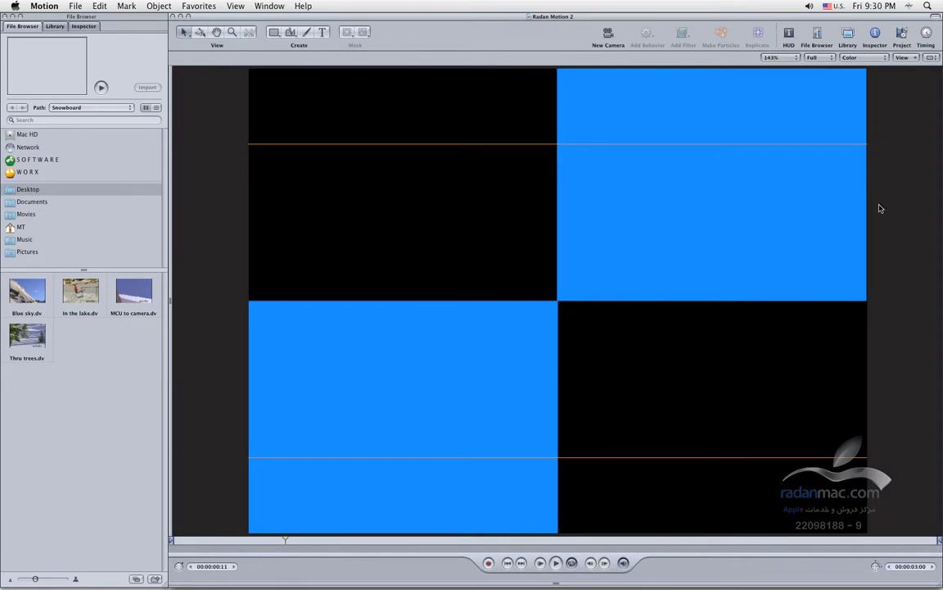
Step: Show the grid and guides overlays on the canvas
left_click(903, 58)
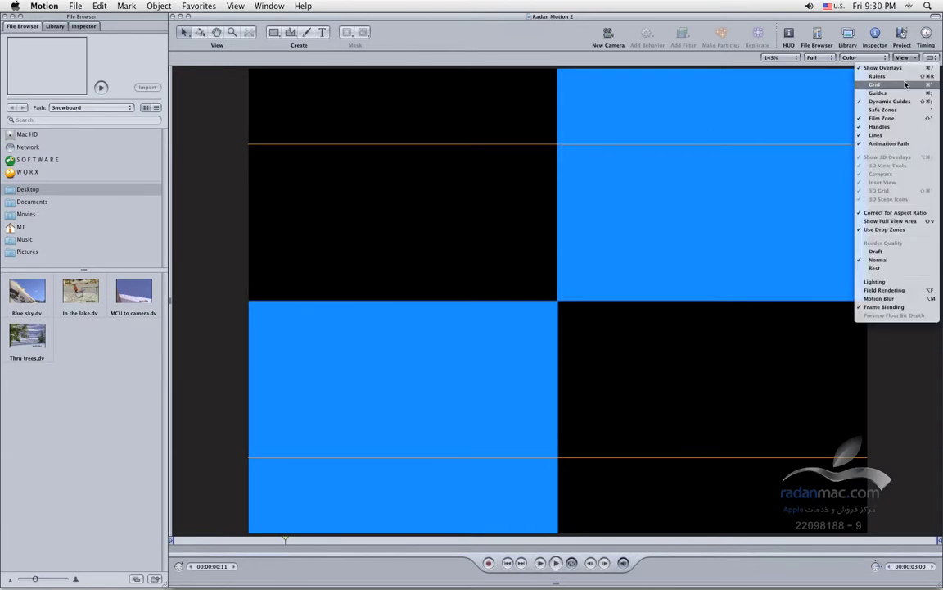
left_click(903, 85)
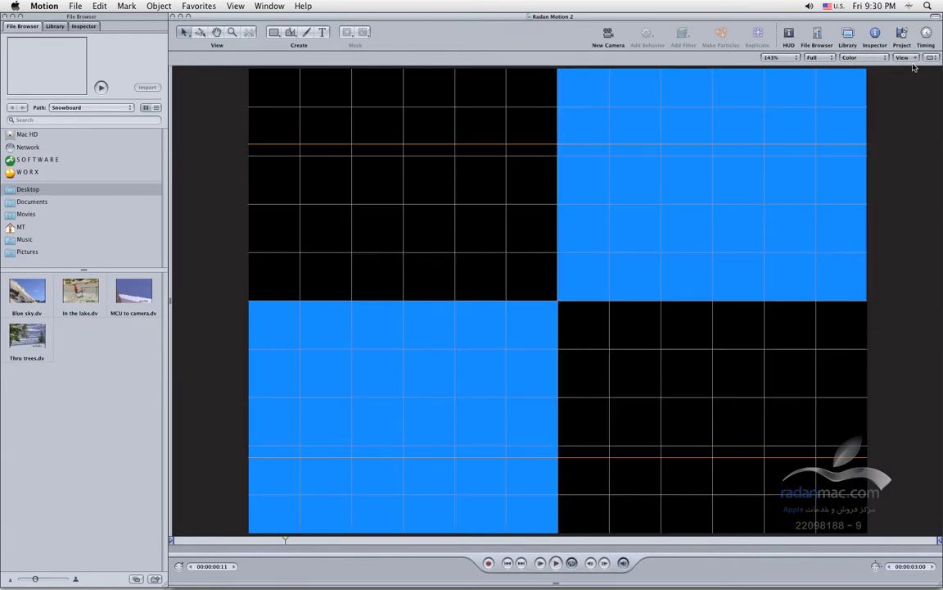
left_click(914, 62)
key("Escape")
Step: Show the rulers and safe zones overlays on the canvas
left_click(902, 57)
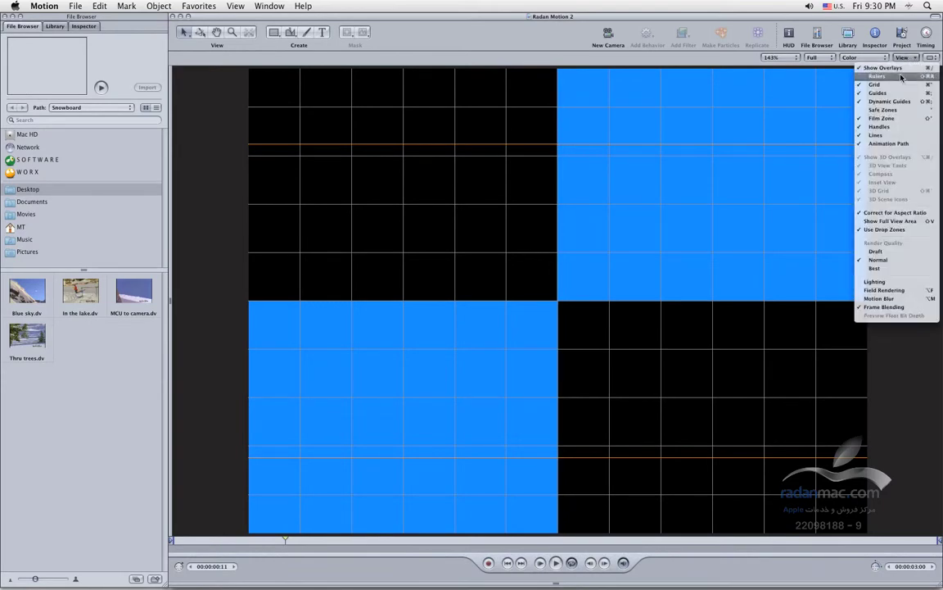
left_click(902, 76)
left_click(902, 57)
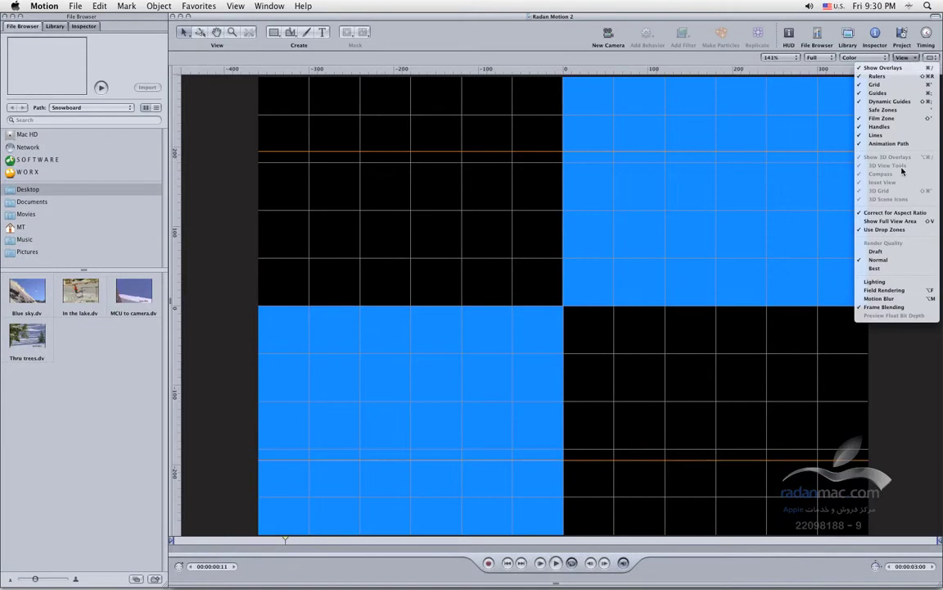
left_click(884, 110)
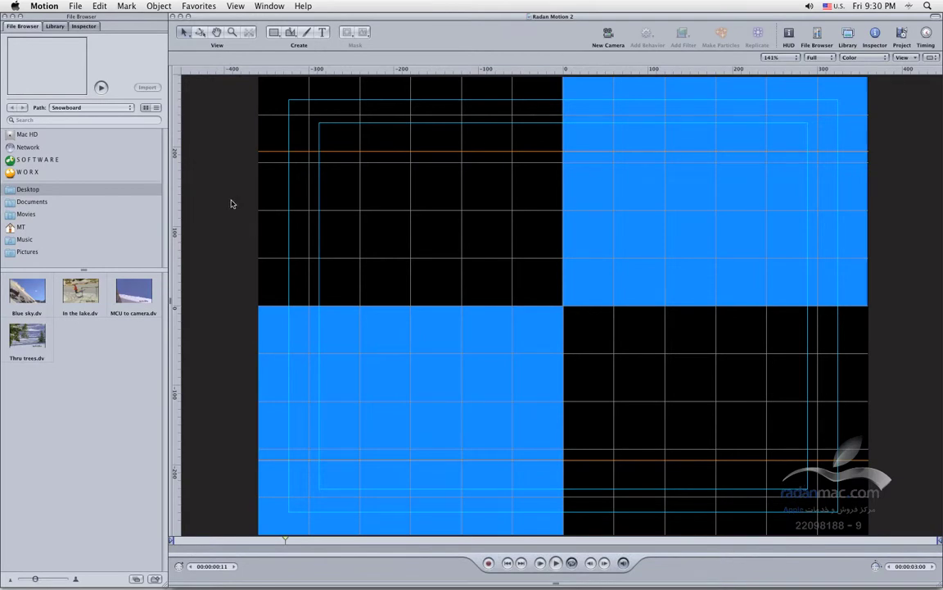
Step: Open the Canvas preferences and darken the canvas background color to near black
key("super+comma")
left_click_drag(485, 95, 122, 276)
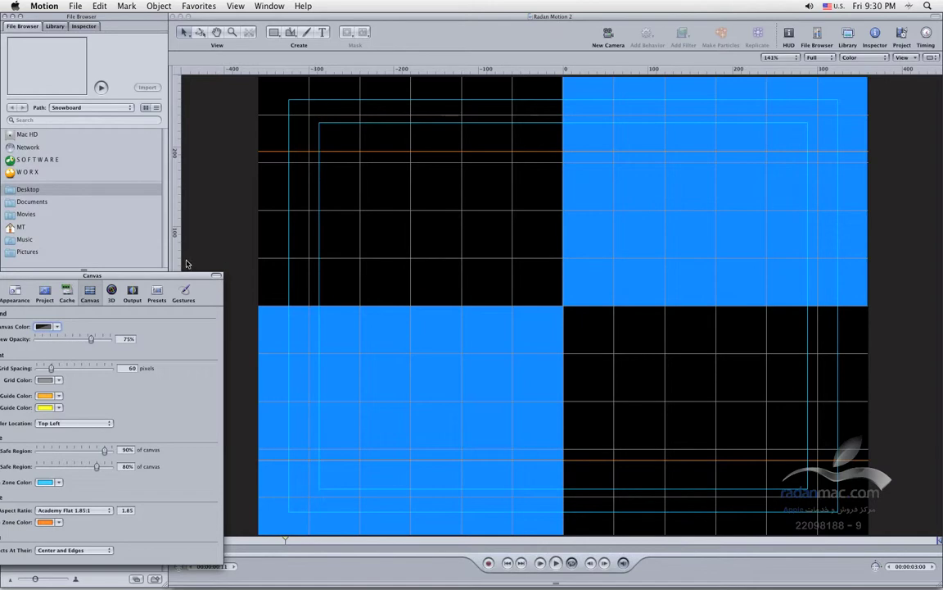
left_click_drag(176, 276, 241, 283)
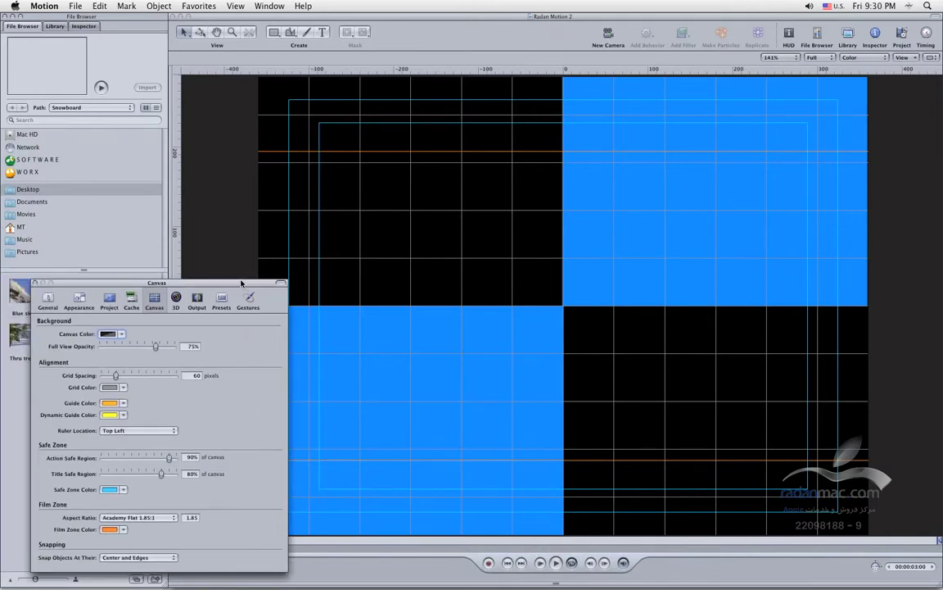
left_click(107, 334)
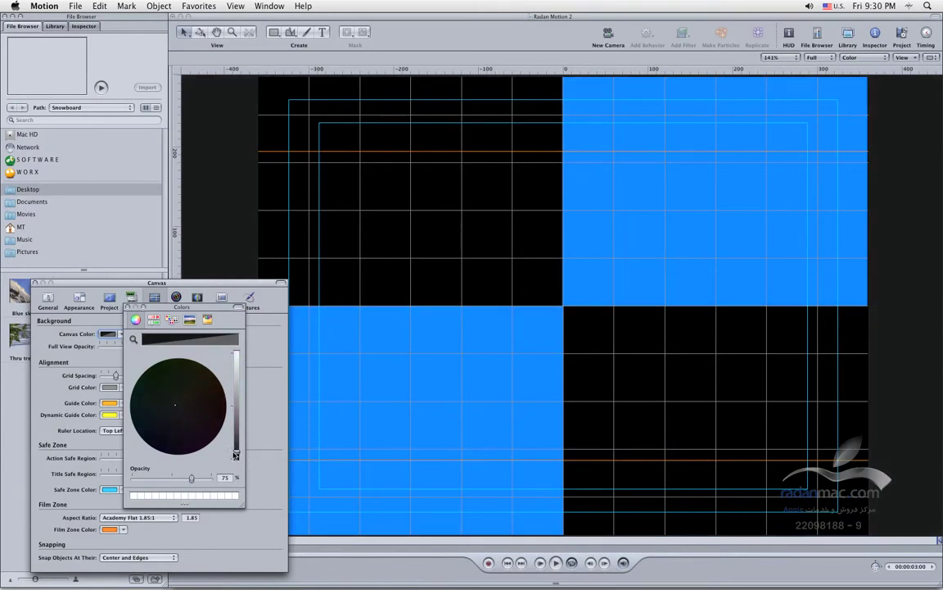
left_click(130, 307)
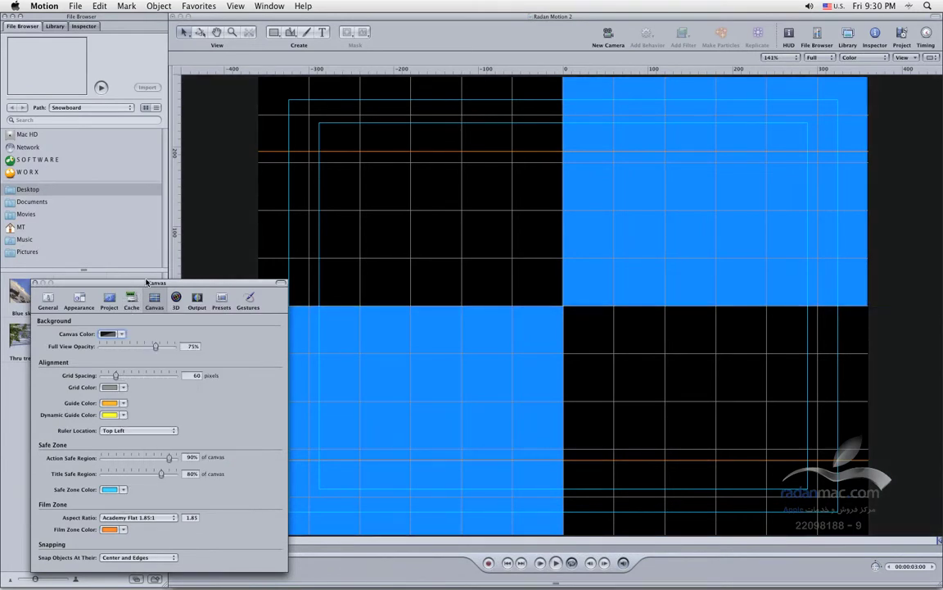
Step: Set the canvas grid spacing to 80 pixels in the preferences
left_click_drag(146, 283, 129, 279)
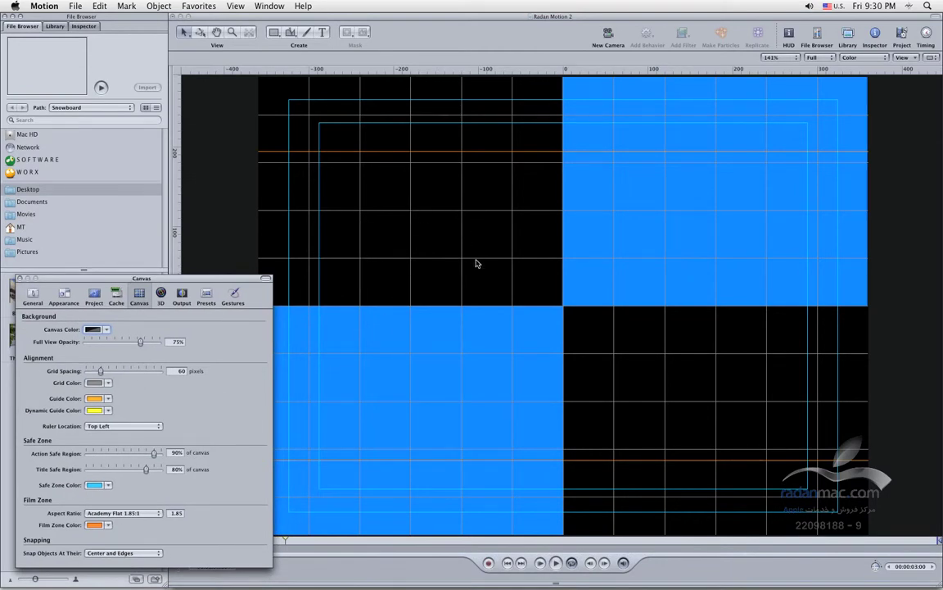
double_click(175, 370)
type("80")
key("Return")
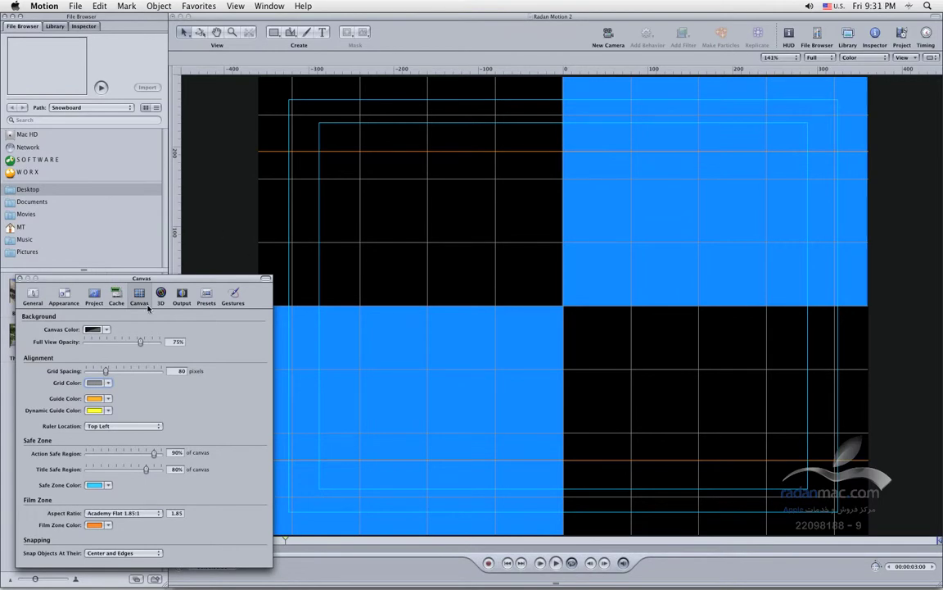
Step: Change the guide color to yellow and place one vertical and one horizontal guide across the canvas's upper-left black quarter
left_click(92, 398)
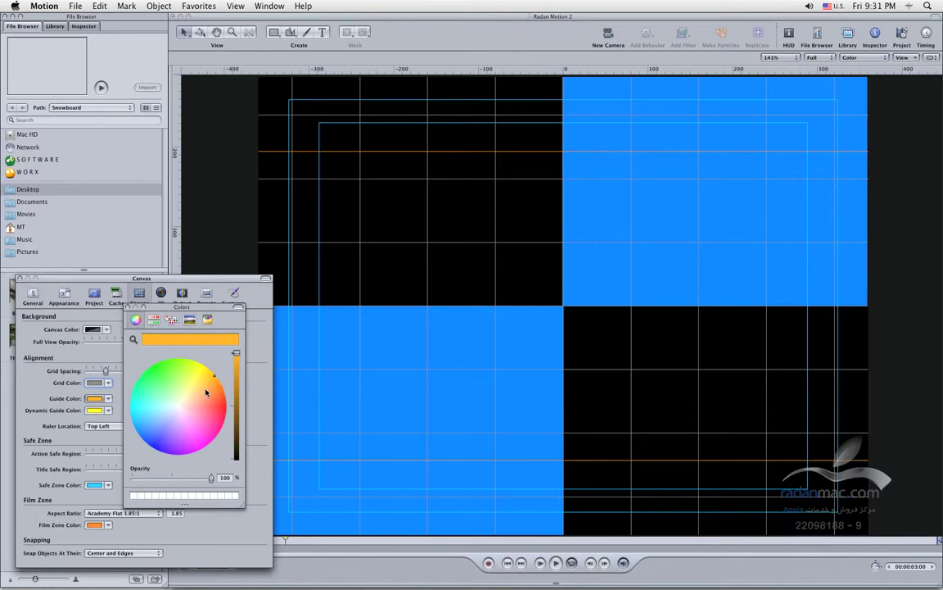
left_click(204, 363)
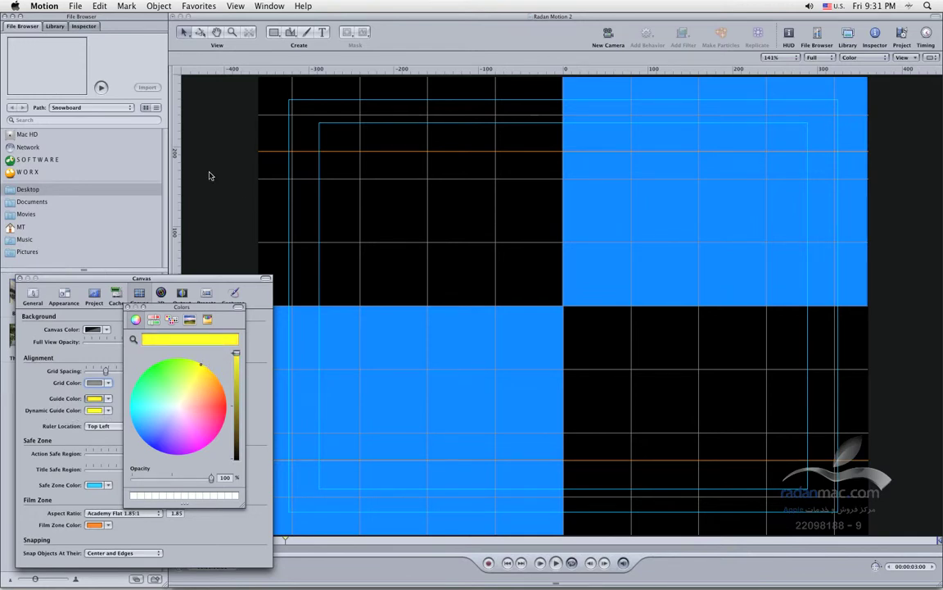
left_click_drag(174, 170, 411, 200)
left_click_drag(354, 69, 400, 280)
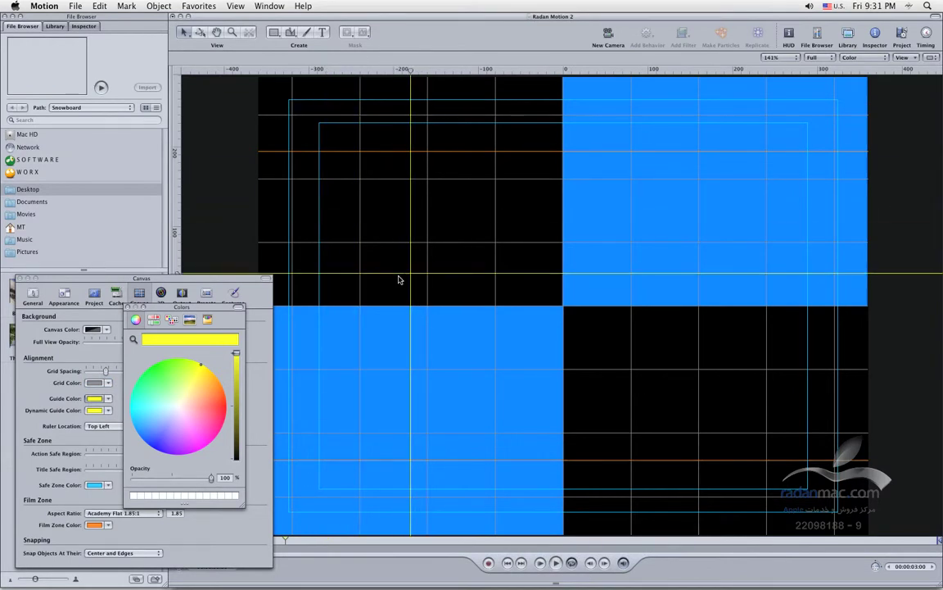
Step: Hide the grid overlay and shift the vertical guide slightly left and the horizontal guide slightly up
left_click(904, 58)
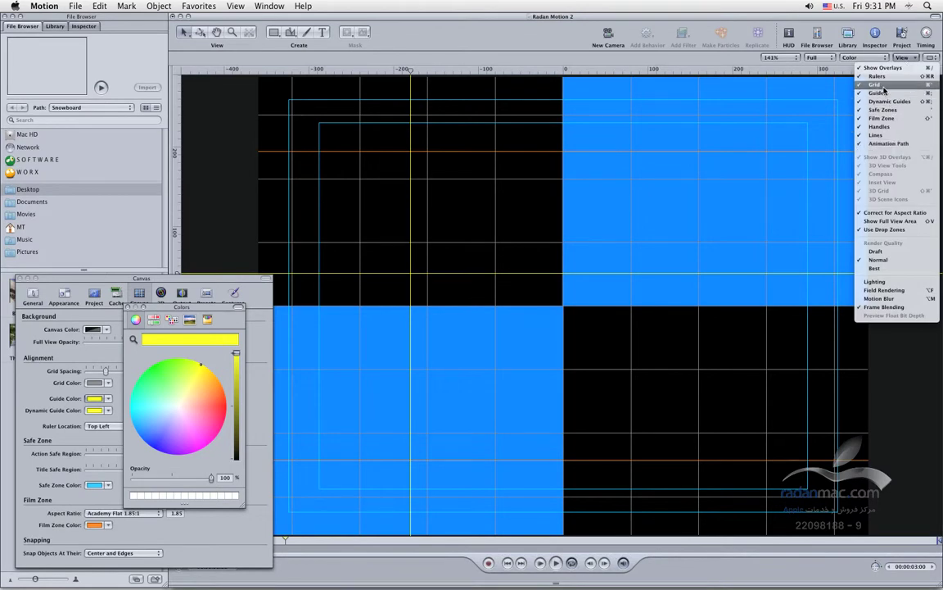
left_click(879, 85)
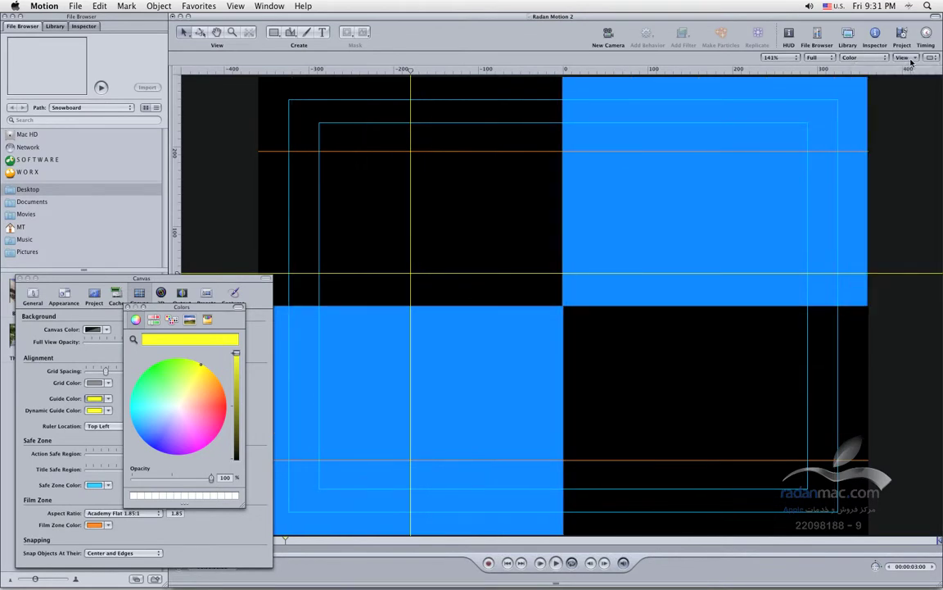
mouse_move(374, 273)
left_mouse_down()
mouse_move(379, 243)
mouse_move(384, 276)
left_mouse_up()
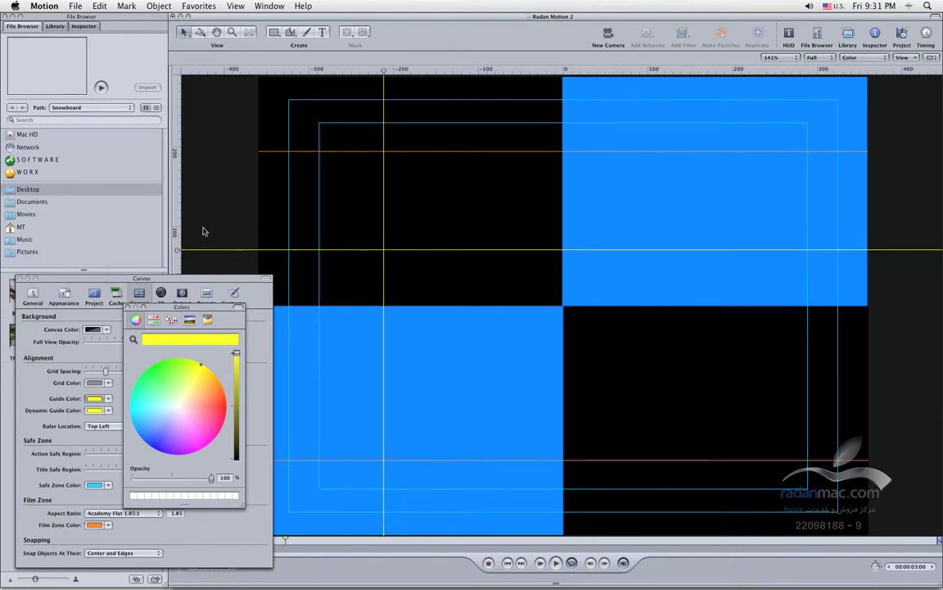
Step: Make the Blue sky layer visible and move it to the top of the group, above the color solids
key("super+4")
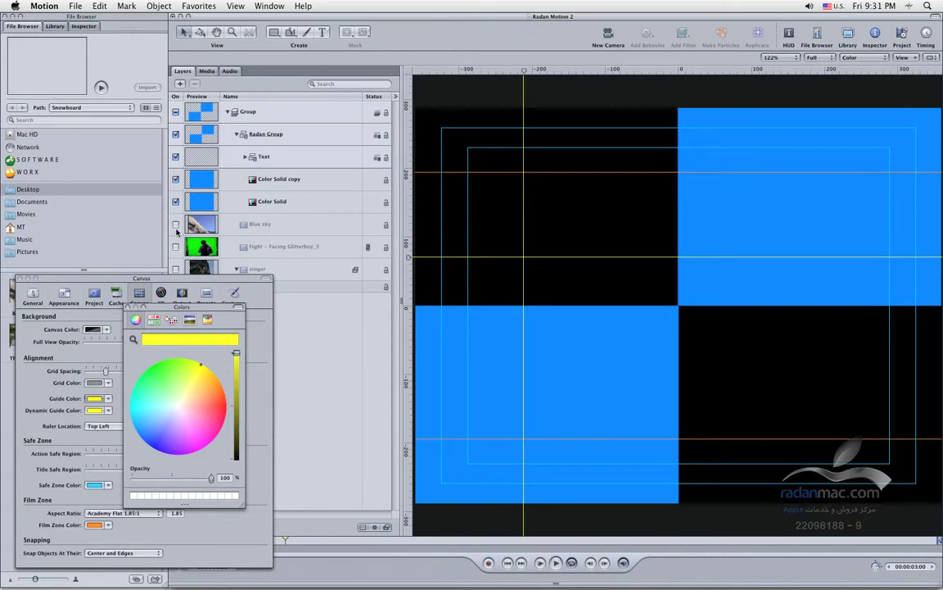
left_click(175, 223)
left_click_drag(260, 223, 276, 132)
key("F5")
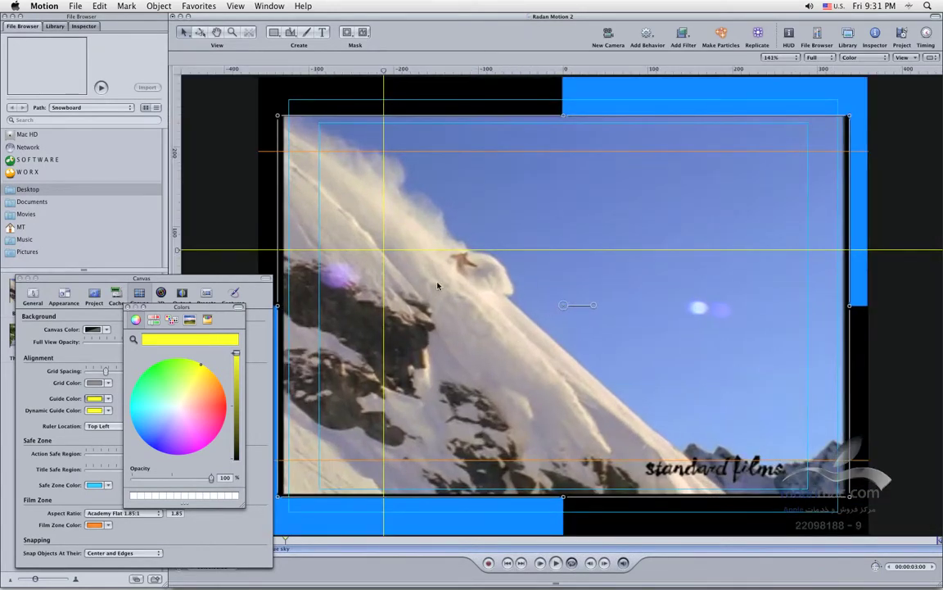
Step: Try moving the Blue sky clip down to the upper film zone line and the canvas's right edge, and undo the move
left_click_drag(446, 287, 465, 321)
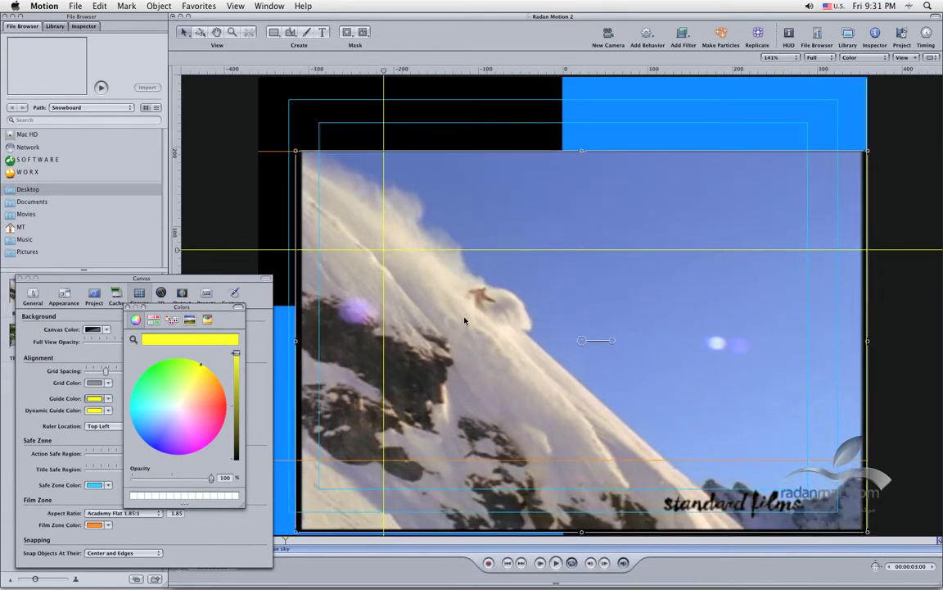
key("super+z")
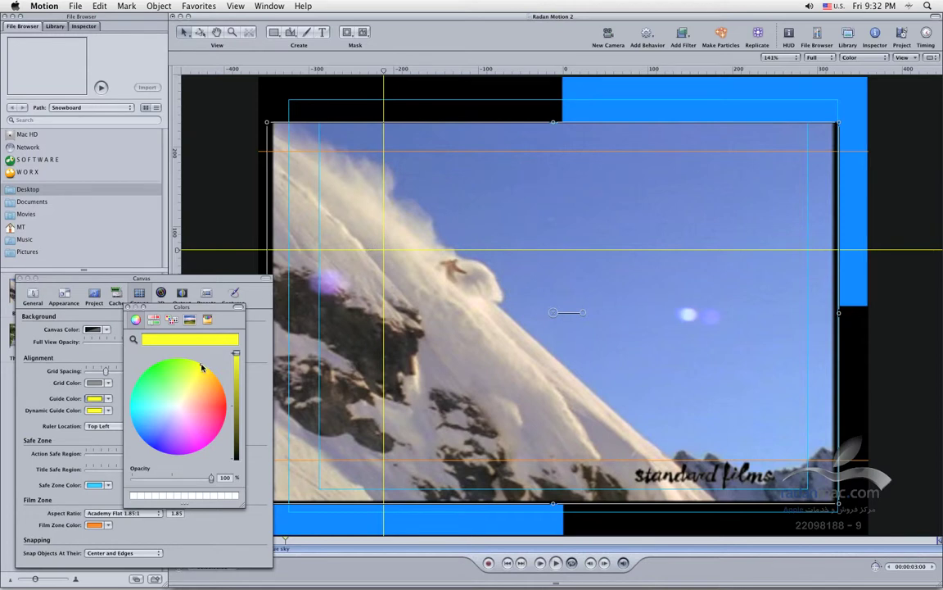
Step: Change the guide color from yellow back to orange and close the color picker
left_click_drag(203, 369, 213, 376)
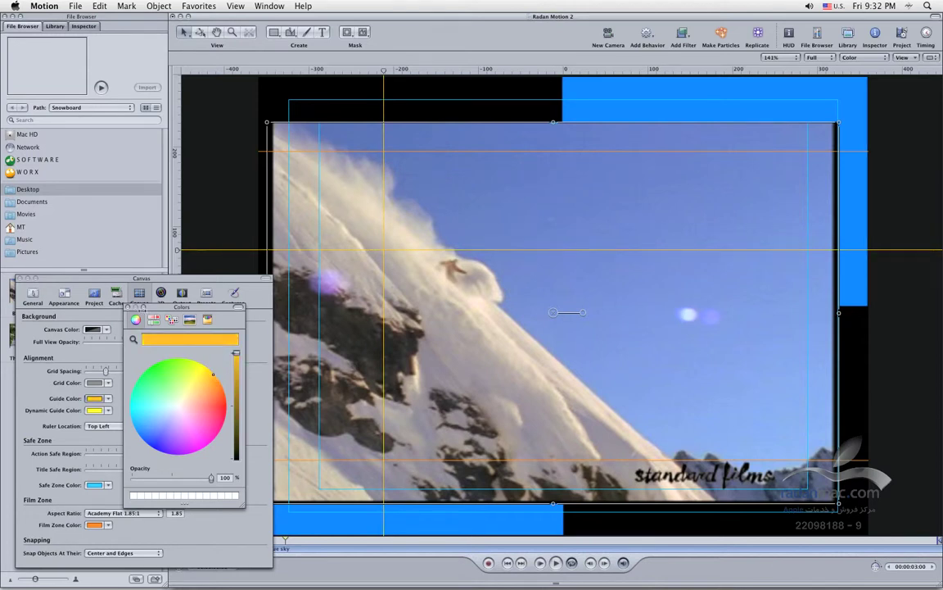
left_click(129, 308)
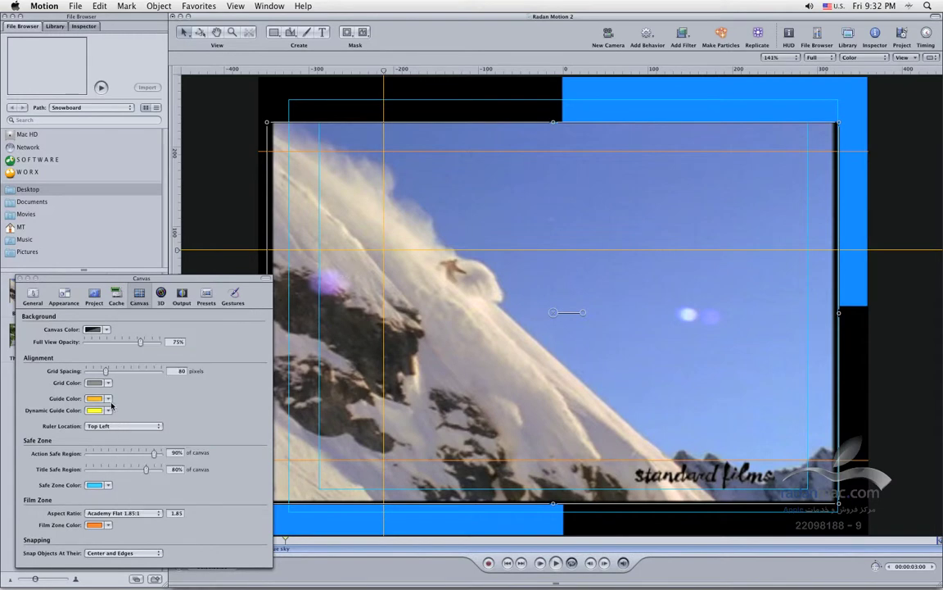
Step: Remove the vertical and horizontal guides from the canvas and center the Blue sky clip in the frame
left_click_drag(556, 340, 505, 320)
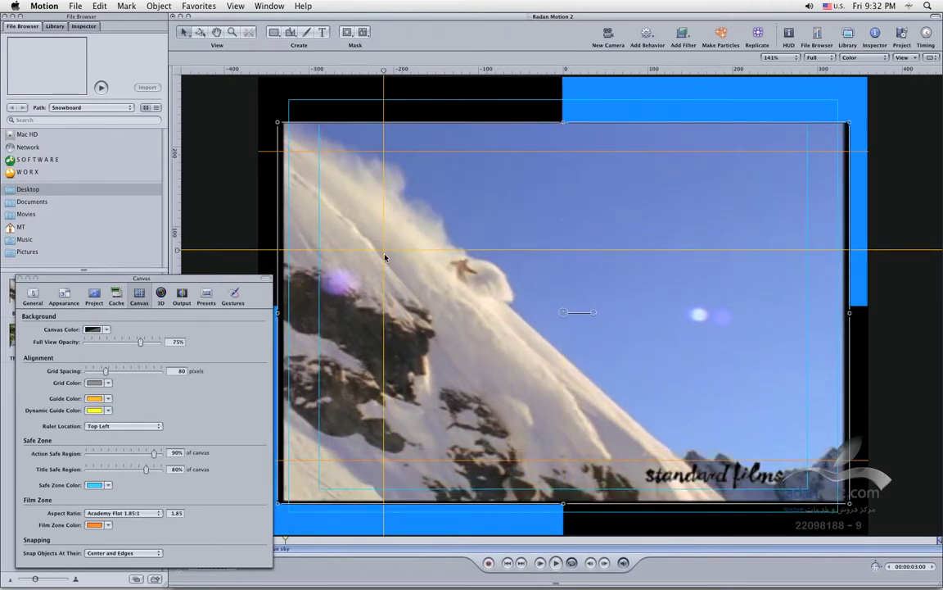
left_click_drag(384, 255, 105, 236)
left_click_drag(232, 238, 256, 74)
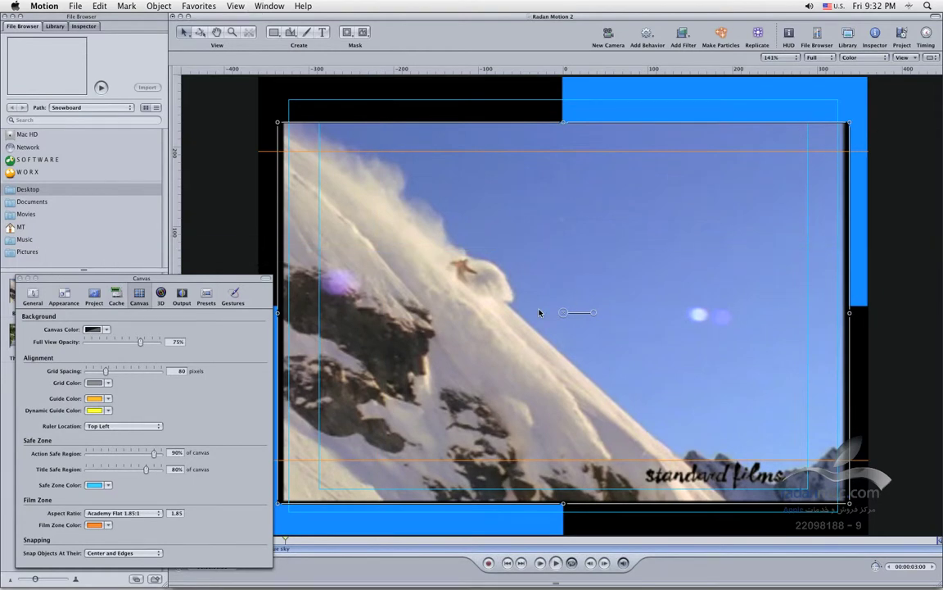
mouse_move(540, 312)
left_mouse_down()
mouse_move(552, 303)
mouse_move(515, 305)
mouse_move(547, 335)
mouse_move(538, 304)
left_mouse_up()
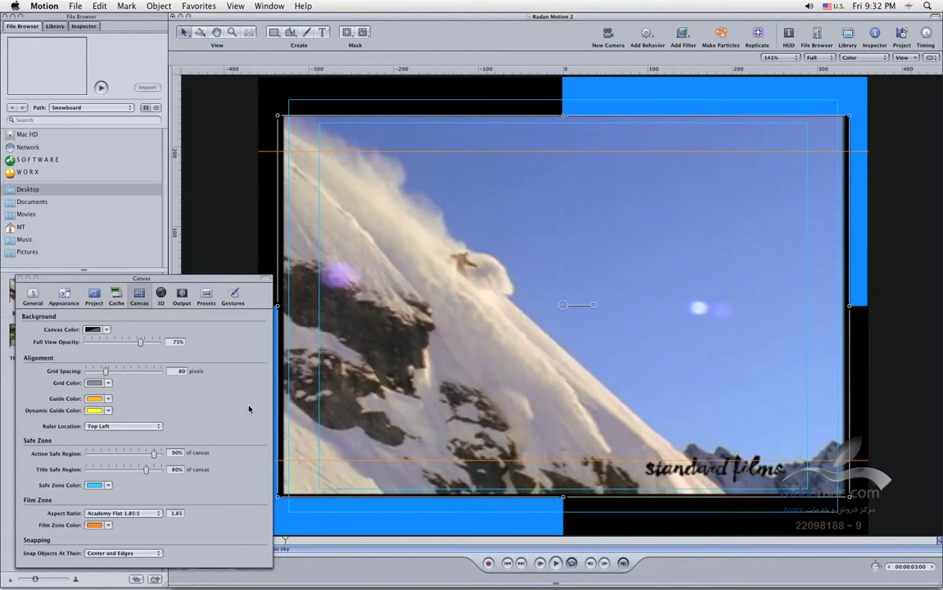
Step: Try the Bottom Left ruler location and return the rulers to Top Left
left_click(121, 426)
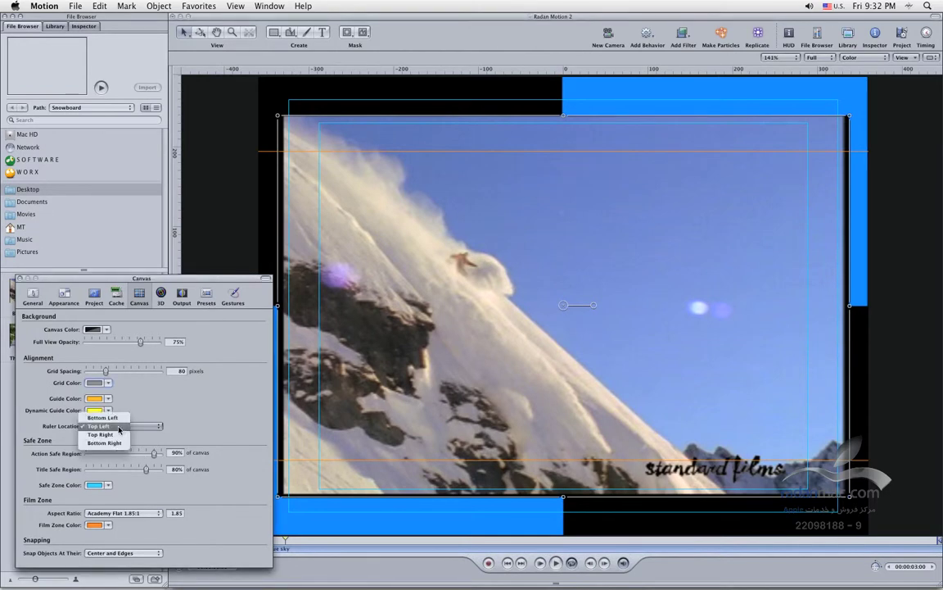
left_click(104, 418)
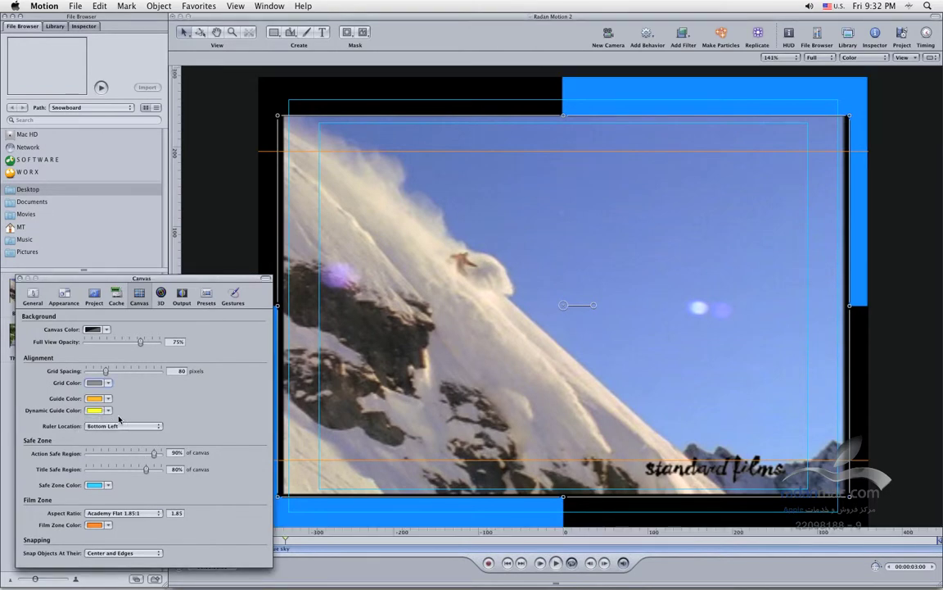
left_click_drag(147, 280, 523, 266)
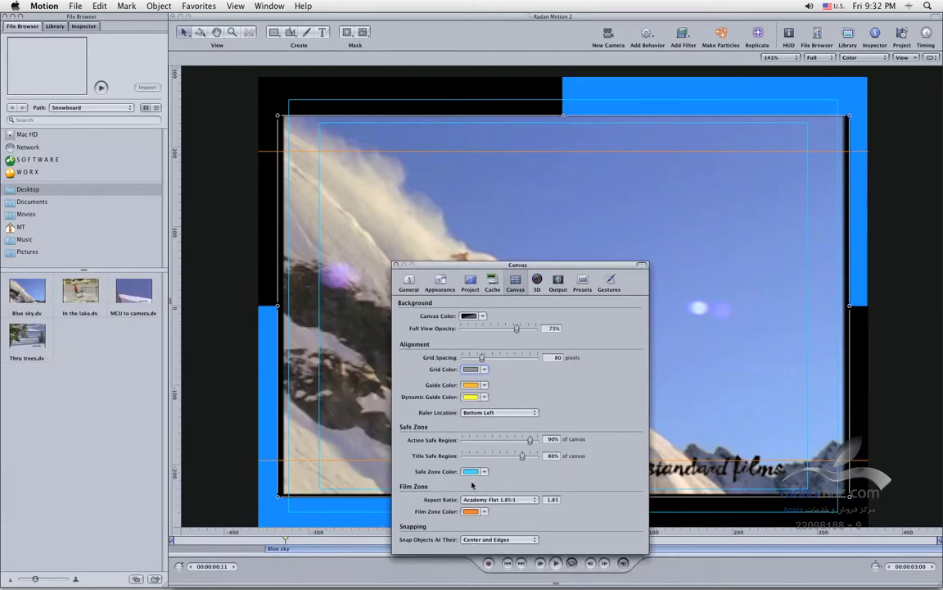
left_click(501, 413)
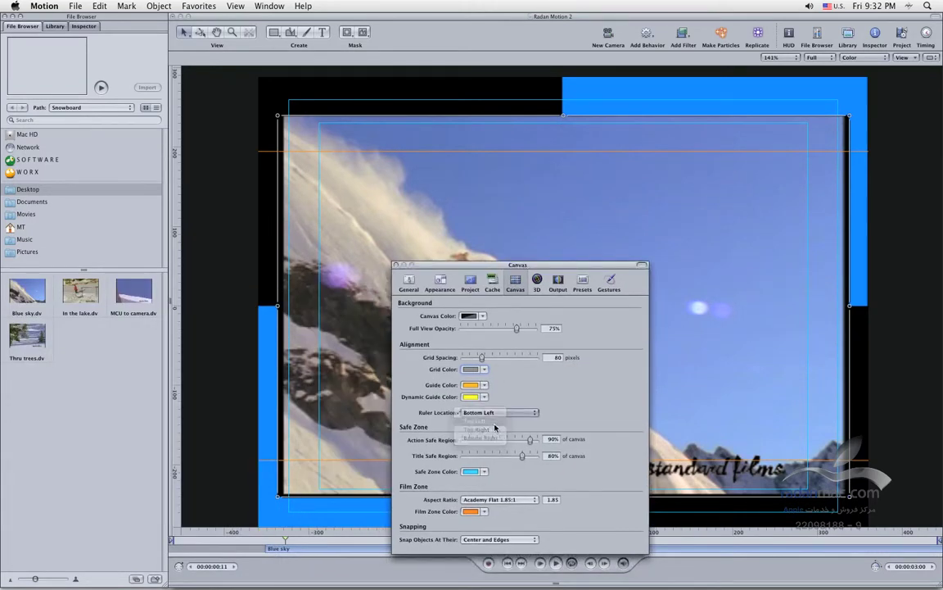
left_click(494, 421)
left_click_drag(456, 266, 149, 255)
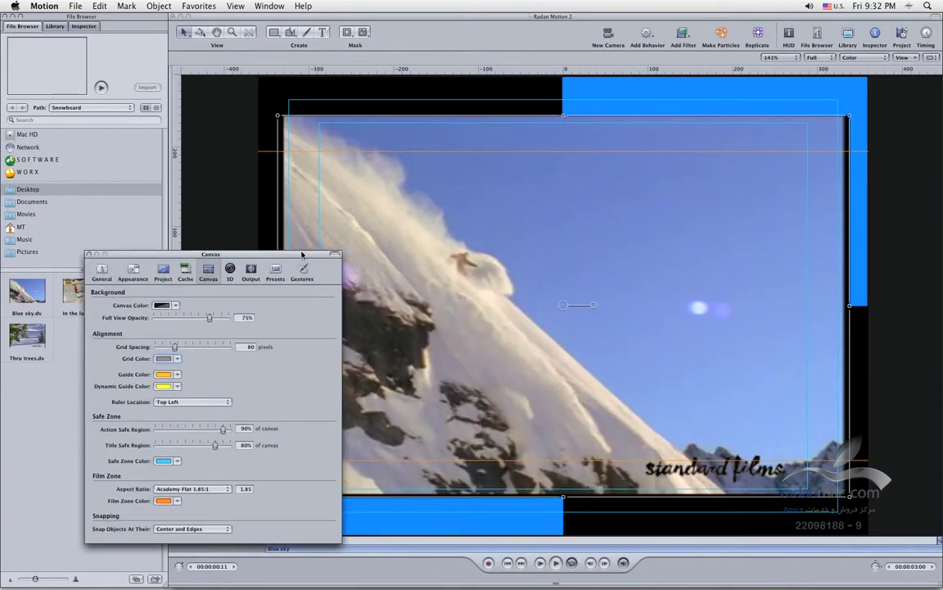
Step: Move the preferences window clear of the clip and hide the safe zones overlay on the canvas
left_click_drag(302, 255, 227, 294)
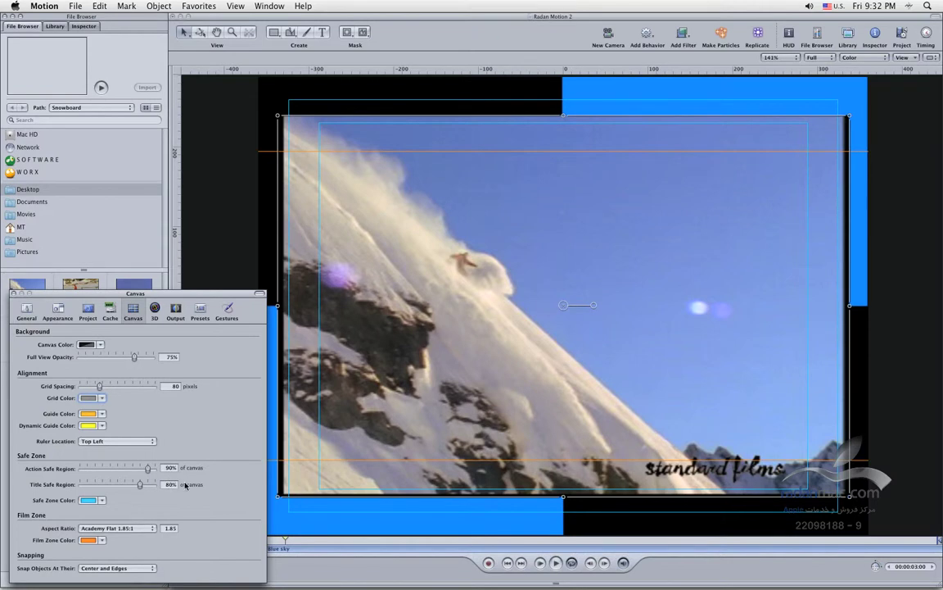
left_click_drag(161, 293, 171, 244)
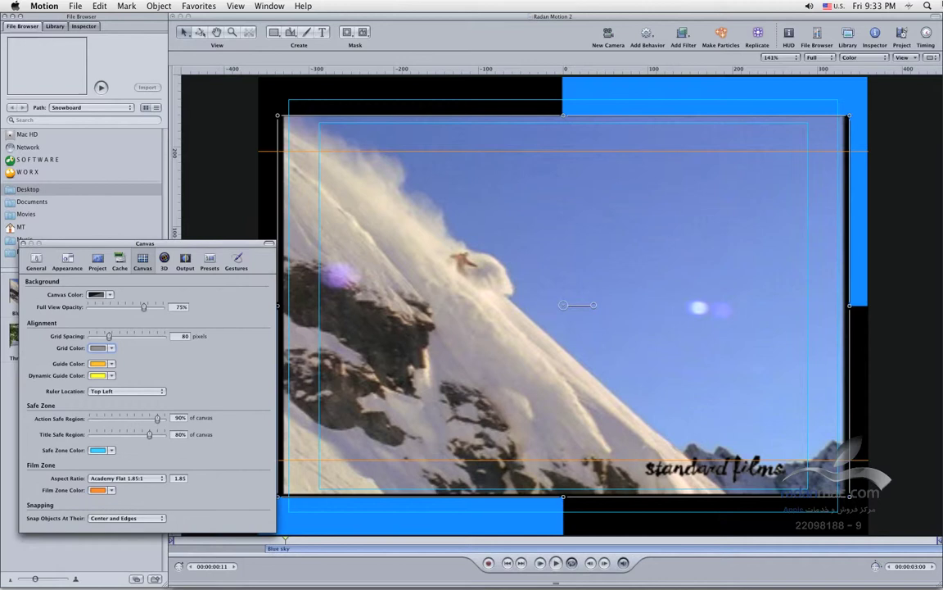
left_click(906, 57)
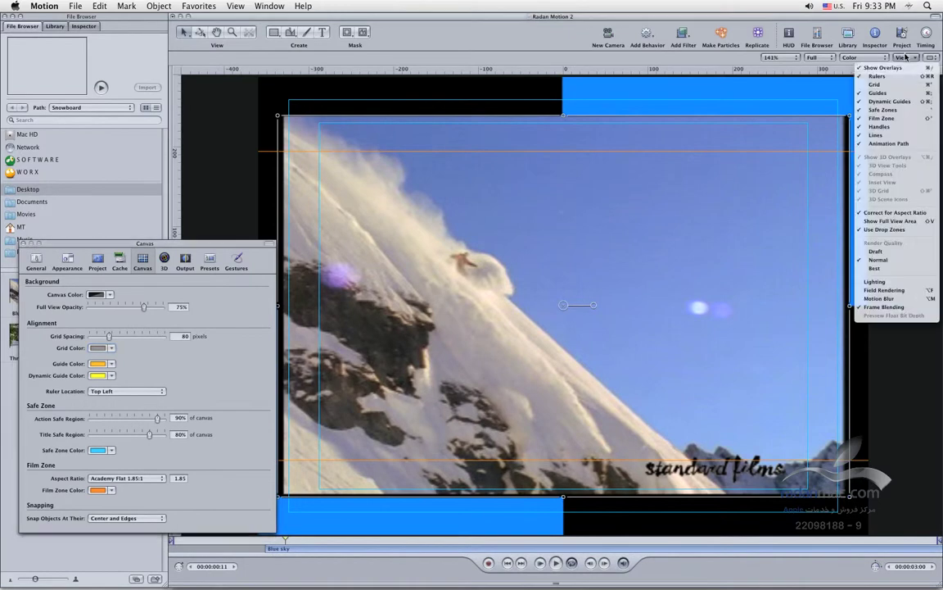
left_click(906, 112)
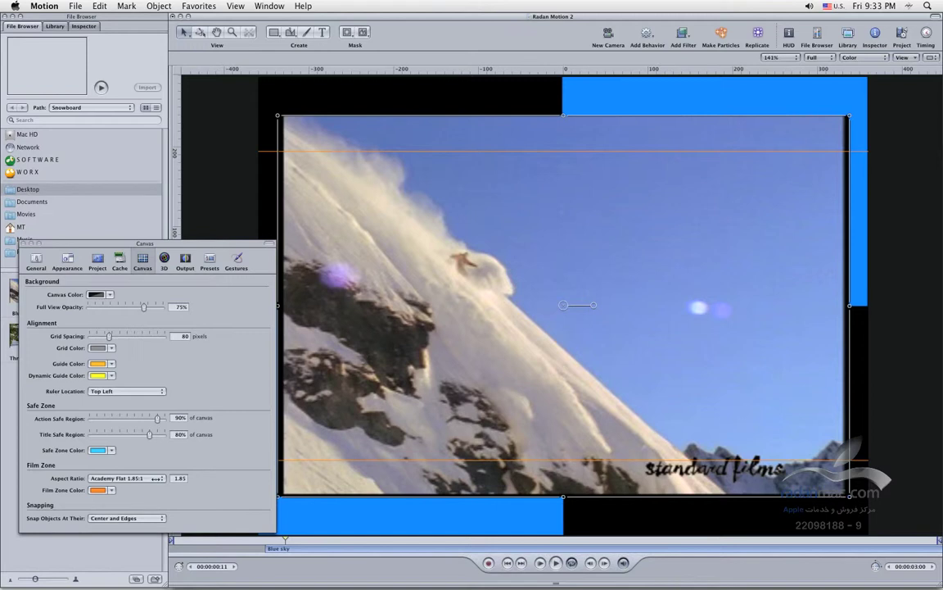
Step: Lower the Blue sky clip, add a vertical guide near the canvas's left edge, and snap the clip's left edge to it
left_click(152, 478)
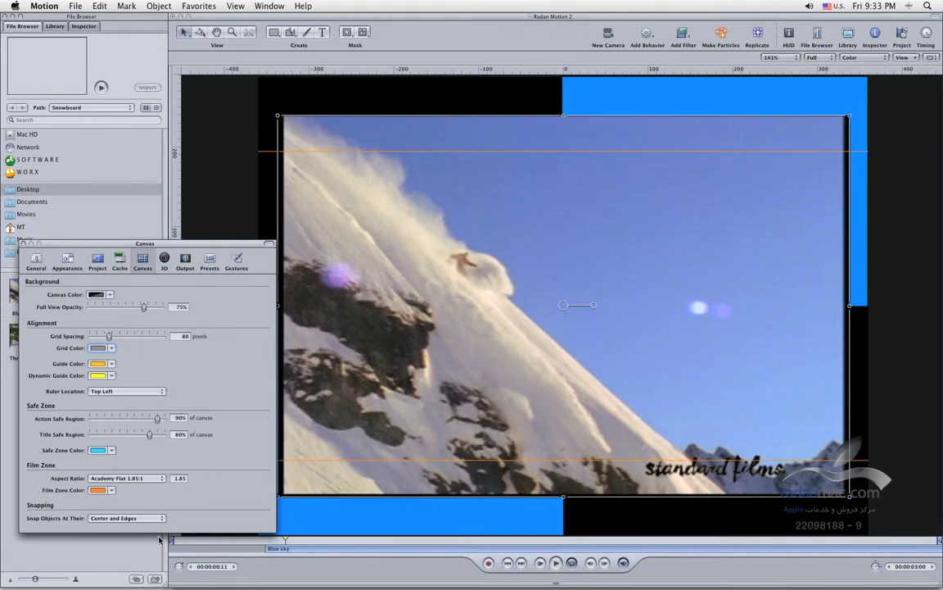
left_click_drag(426, 348, 520, 403)
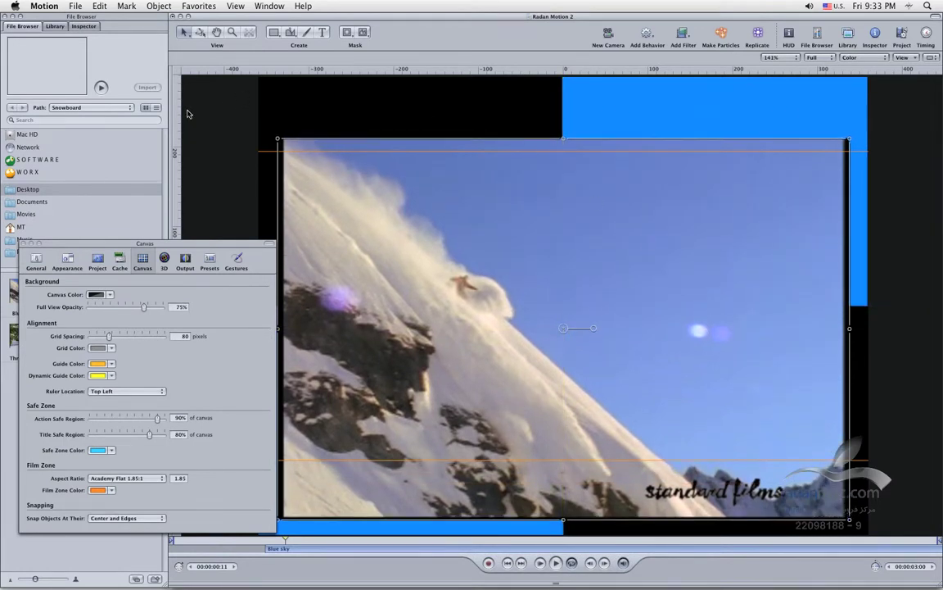
left_click_drag(172, 104, 330, 130)
left_click_drag(366, 221, 414, 216)
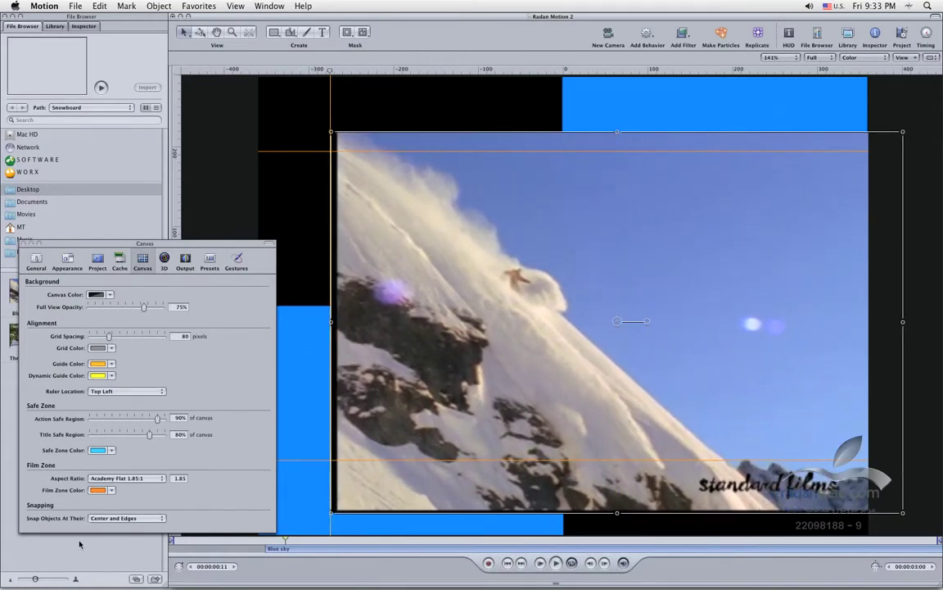
Step: Check the object snapping options, keeping Center and Edges, and move the Blue sky clip left past the vertical guide
left_click(148, 518)
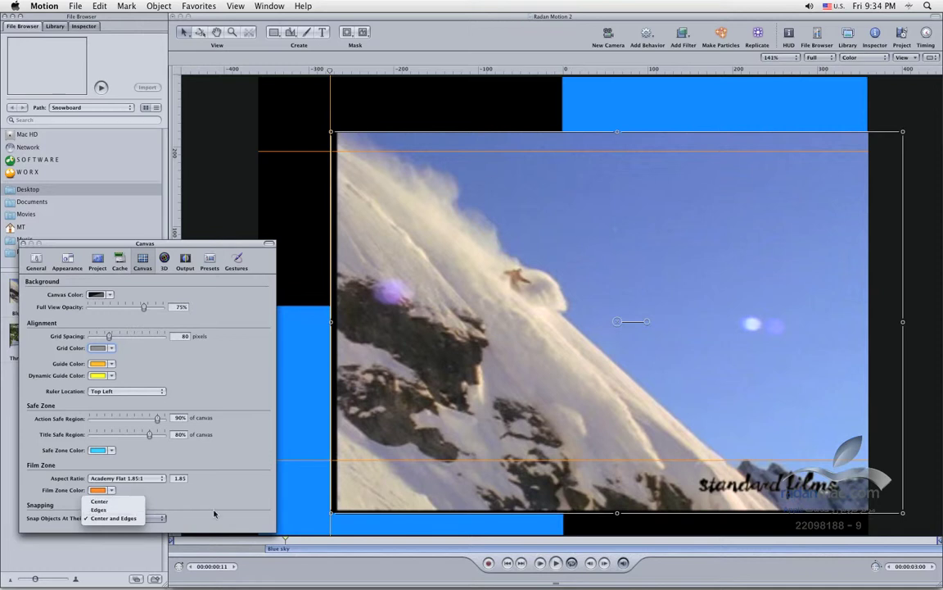
left_click(131, 517)
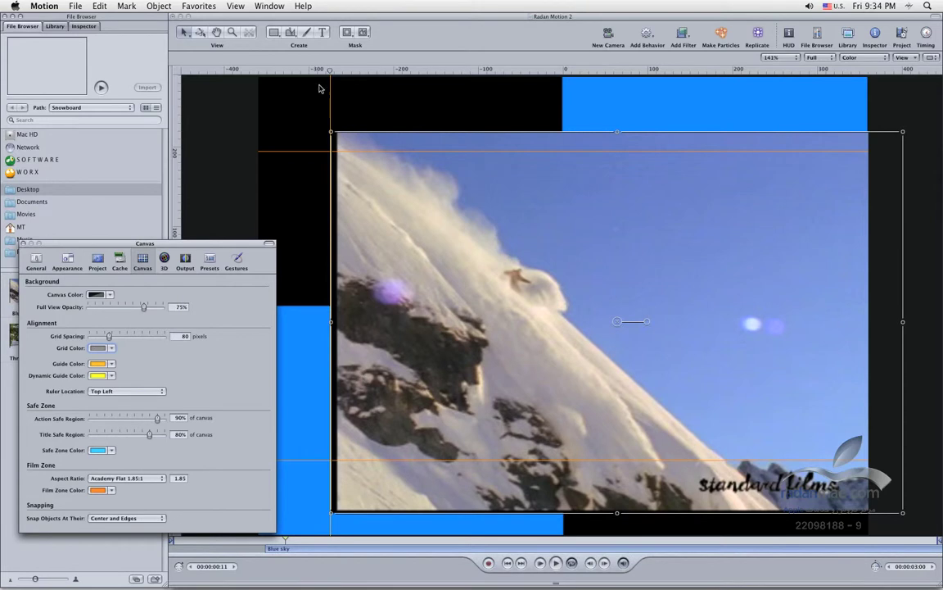
left_click_drag(530, 398, 452, 393)
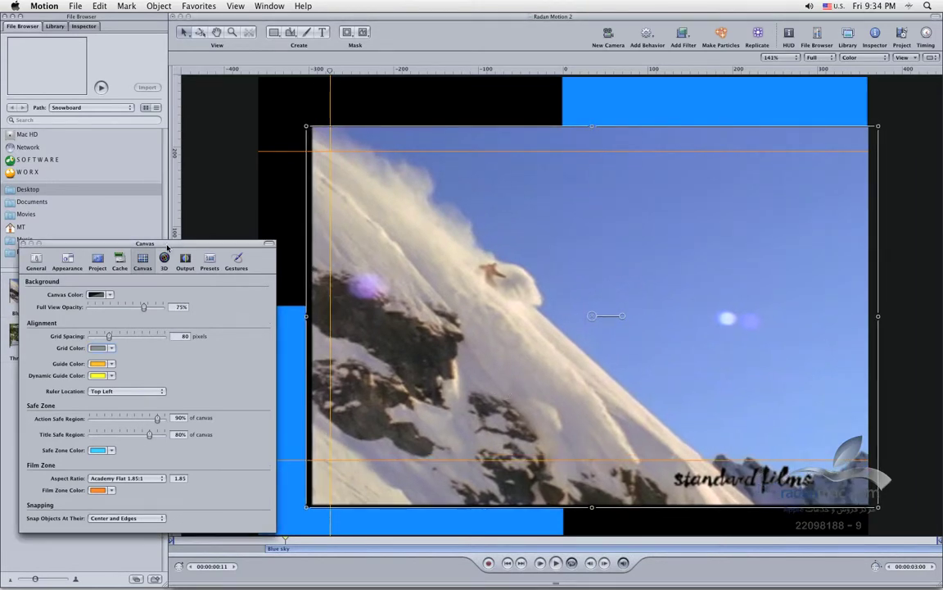
Step: Show the 3D preferences and shift the Blue sky clip further left on the canvas
left_click_drag(167, 245, 171, 241)
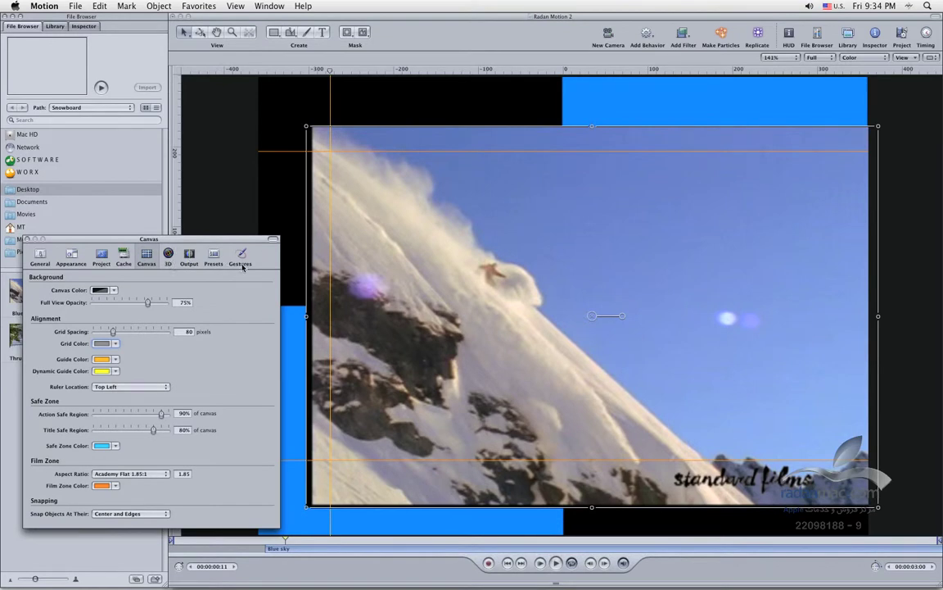
left_click_drag(172, 238, 176, 293)
left_click(188, 249)
left_click_drag(445, 317, 408, 310)
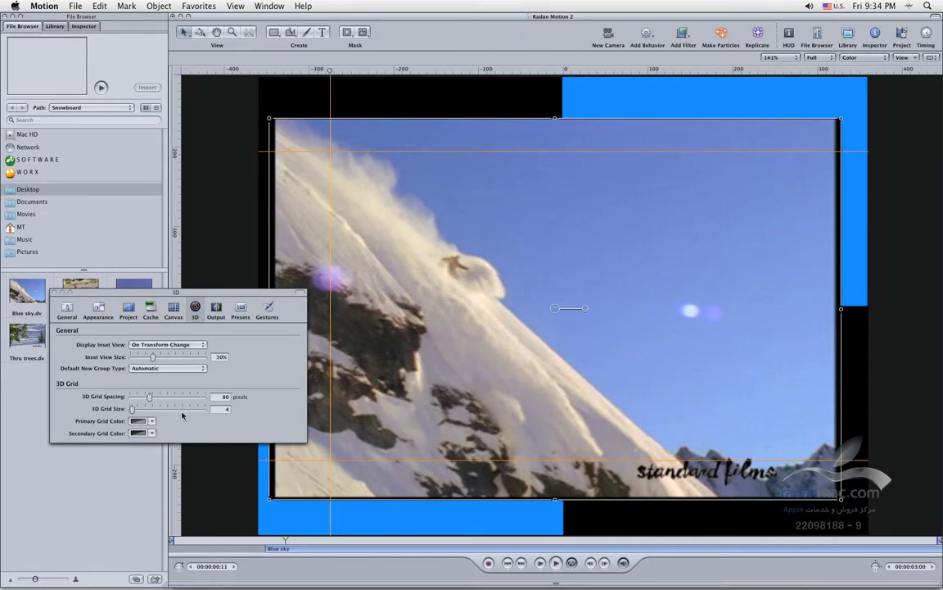
Step: Show the Output preferences and review the Video Output choices, keeping None
left_click(216, 308)
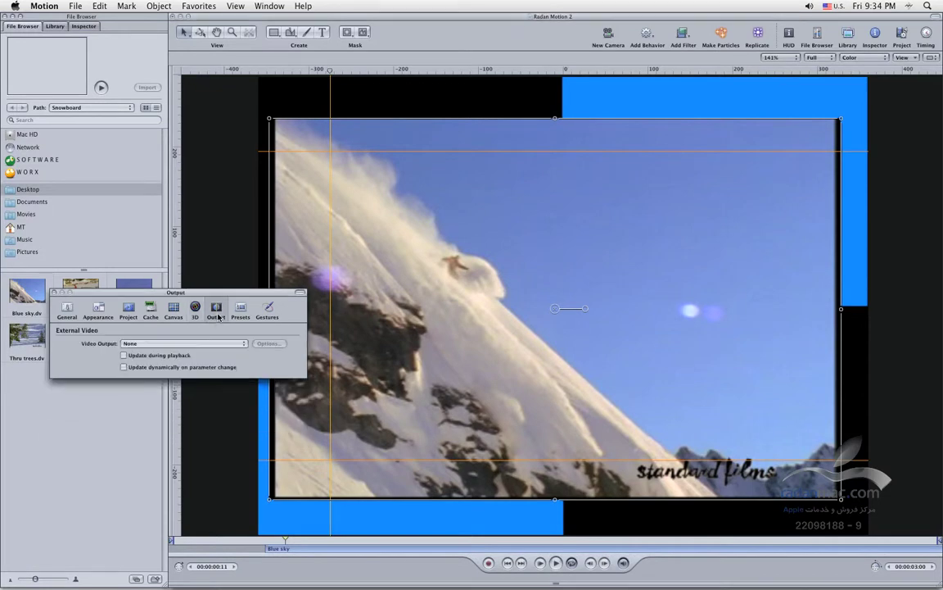
left_click_drag(209, 296, 159, 386)
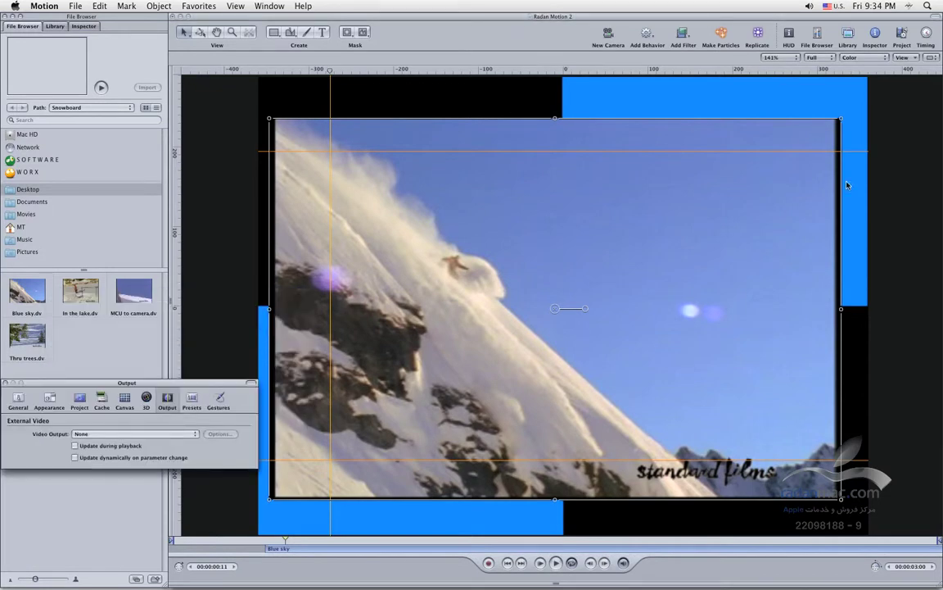
left_click_drag(158, 386, 171, 386)
left_click(177, 433)
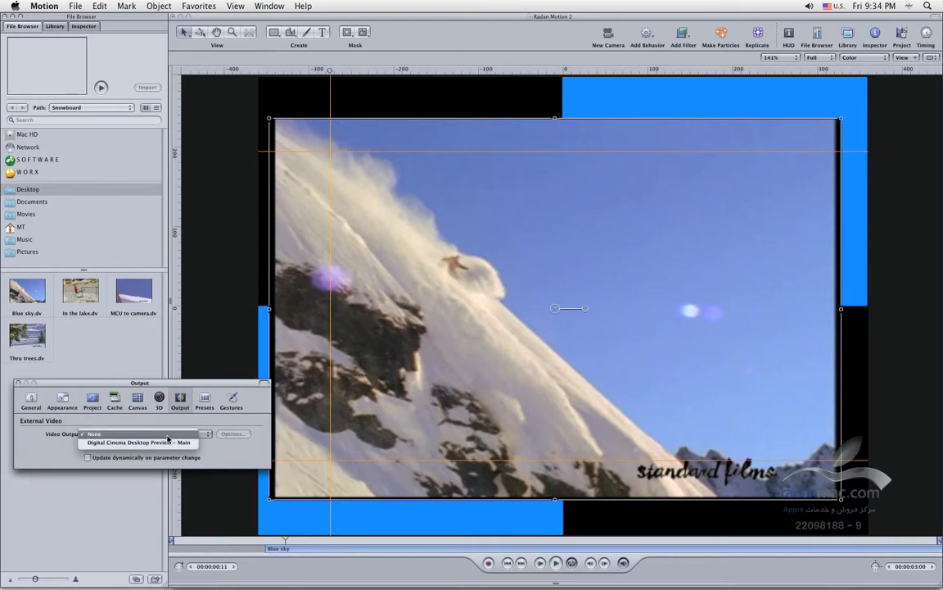
left_click(169, 451)
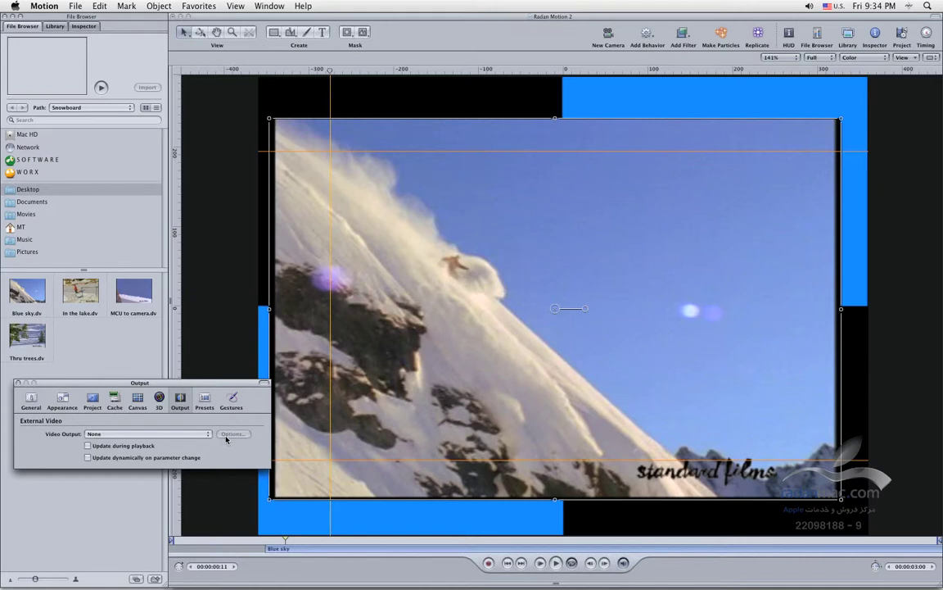
left_click(147, 433)
left_click(246, 461)
Step: Shift the Blue sky clip to the start of the project and move the playhead to 00:00:01:08
left_click_drag(295, 552, 219, 557)
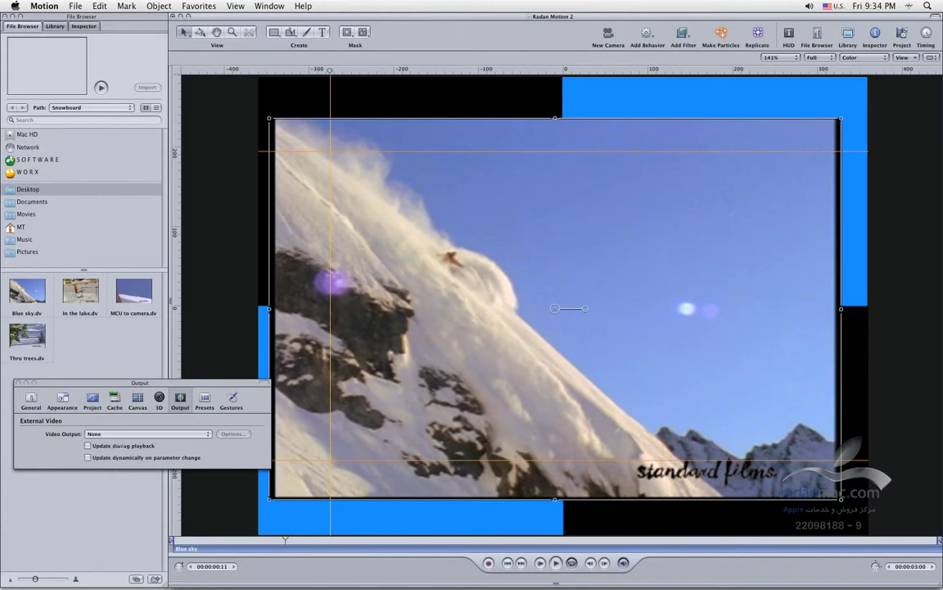
left_click_drag(285, 540, 510, 541)
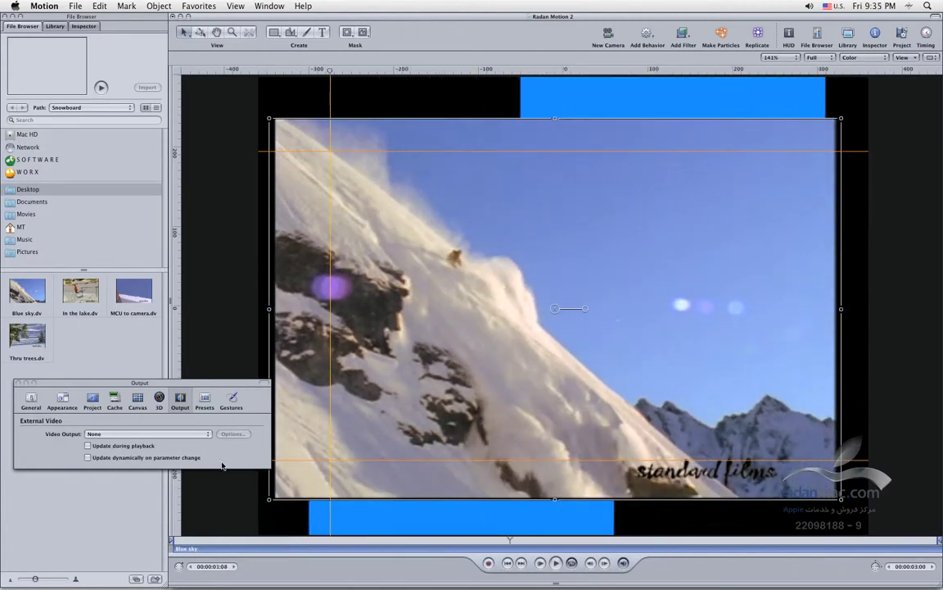
Step: Show the Presets preferences with the project presets list and reposition the preferences window
left_click(205, 400)
left_click_drag(189, 386, 202, 287)
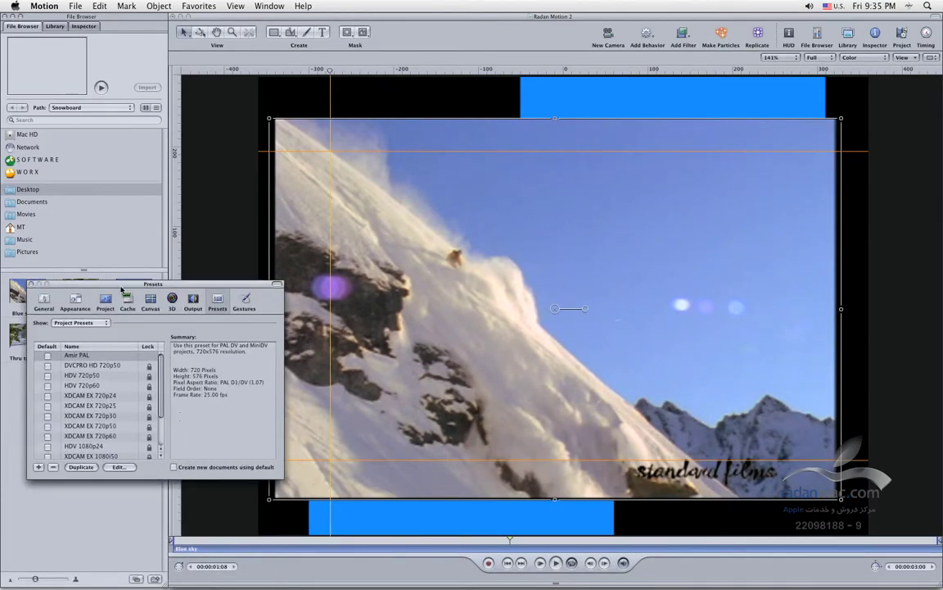
left_click_drag(118, 288, 147, 317)
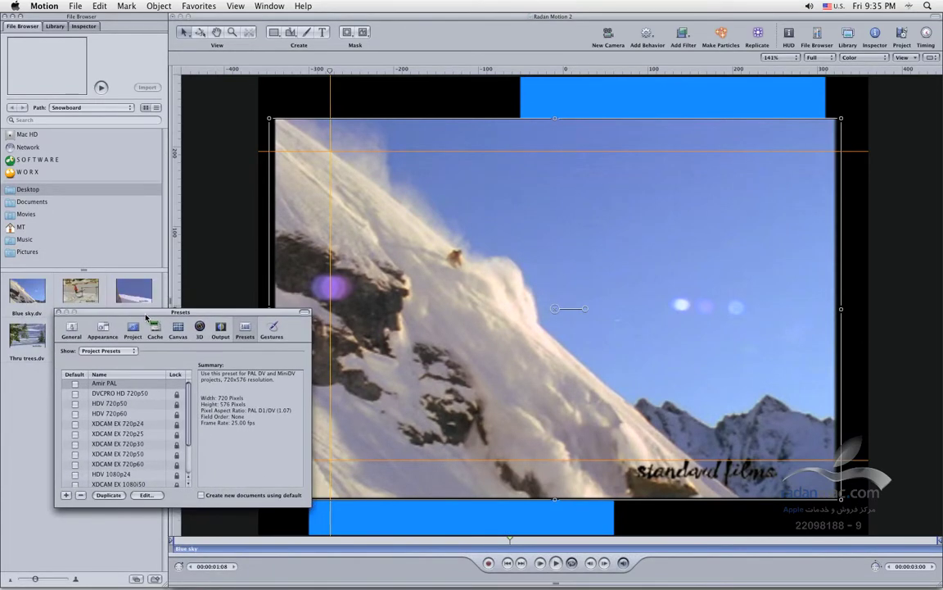
Step: Open the custom PAL project preset in the editor, examine its field order setting, and cancel without changes
left_click(106, 393)
left_click(105, 383)
double_click(107, 385)
left_click_drag(506, 129, 324, 389)
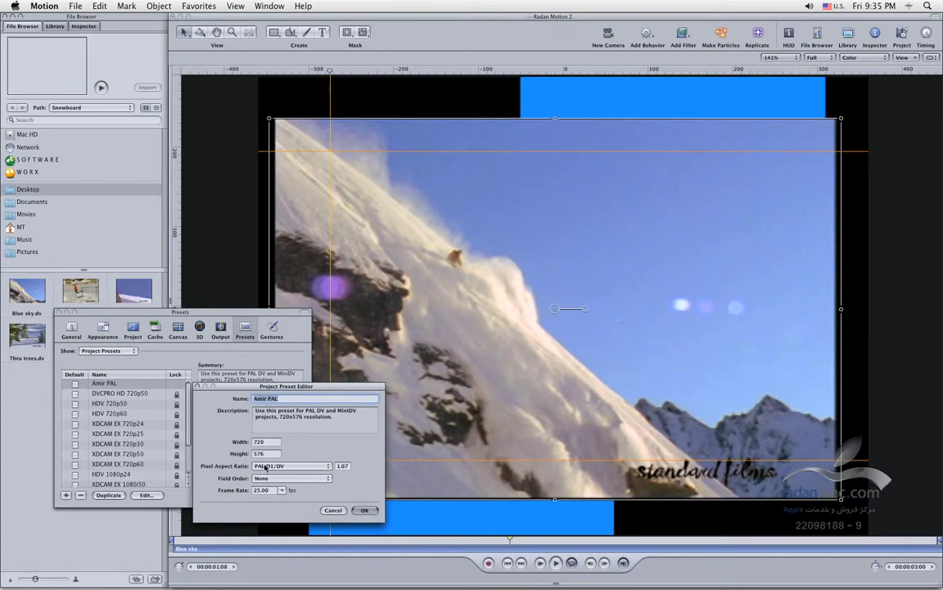
left_click(309, 477)
left_click(332, 492)
left_click(333, 510)
left_click(332, 512)
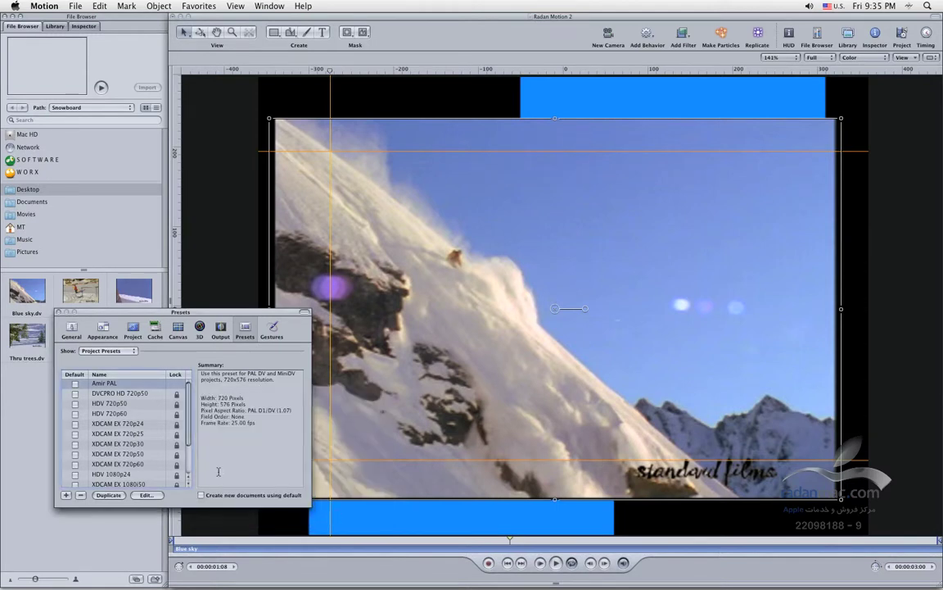
Step: Duplicate the custom PAL project preset and replace "copy" in the duplicate's name with "Field"
left_click(108, 495)
left_click(123, 393)
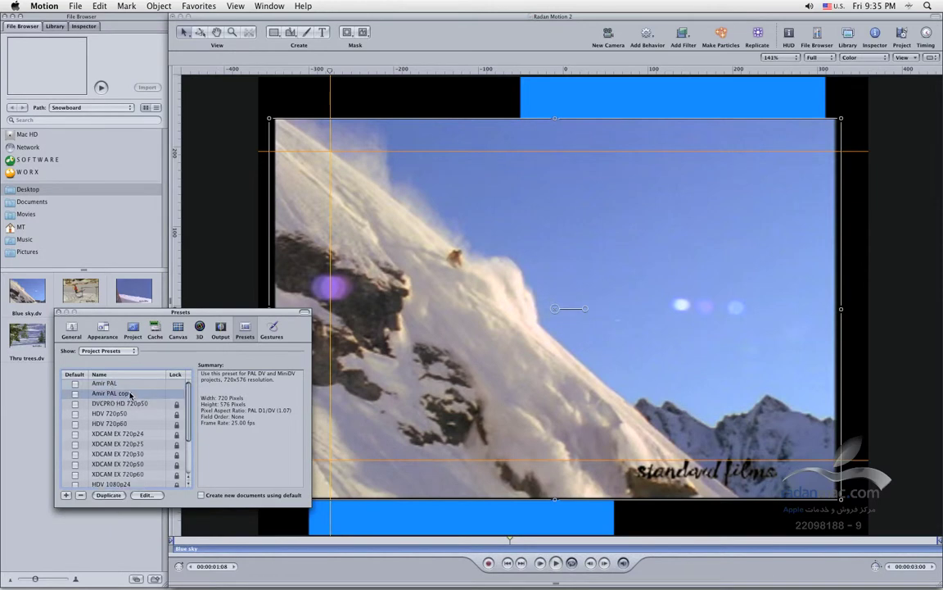
double_click(123, 393)
left_click_drag(472, 120, 527, 362)
left_click(469, 362)
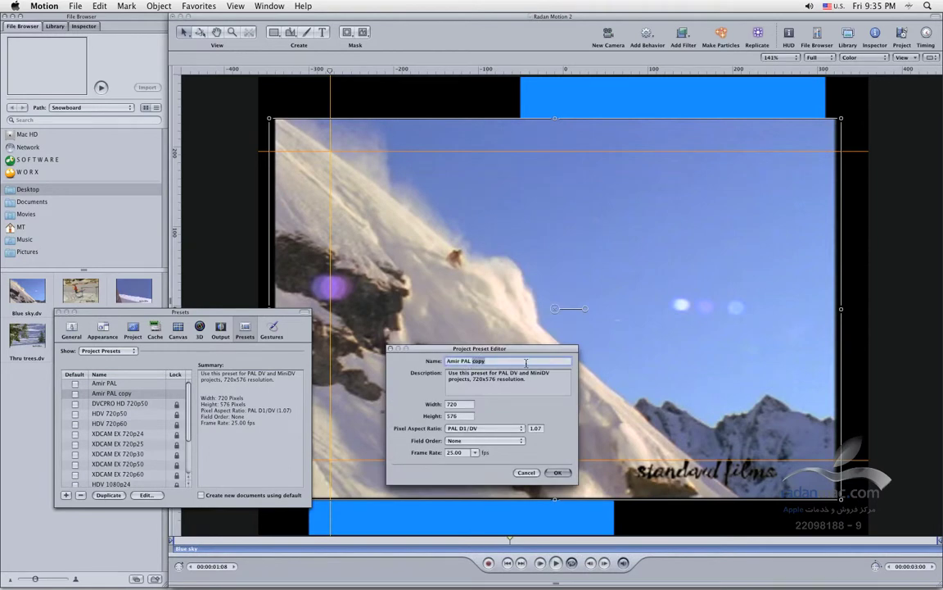
type("Field")
Step: Set the duplicated preset's field order to Lower First (Even), change "Field" in its name to "TV", and save it
left_click(489, 442)
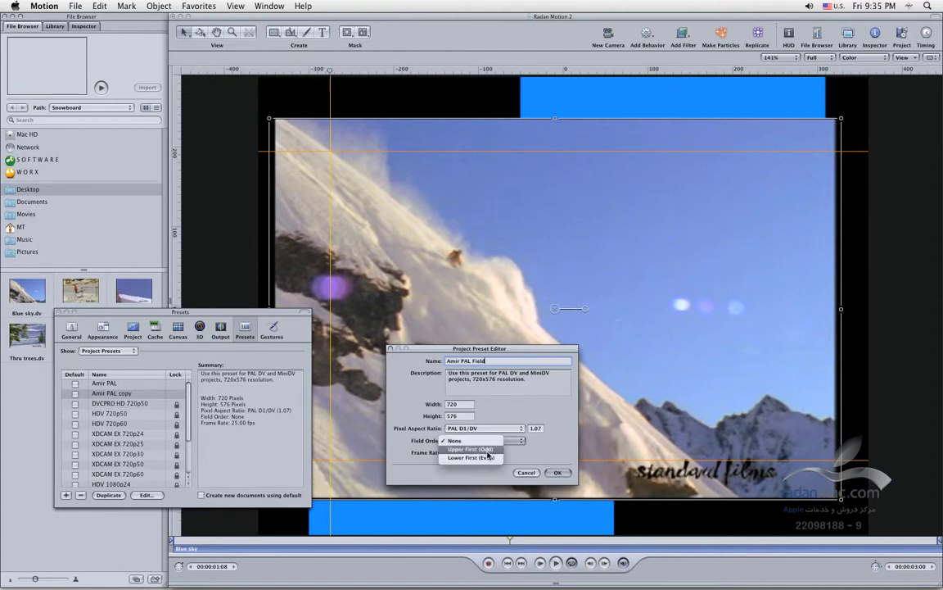
left_click(487, 458)
key("BackSpace")
key("BackSpace")
key("BackSpace")
key("BackSpace")
key("BackSpace")
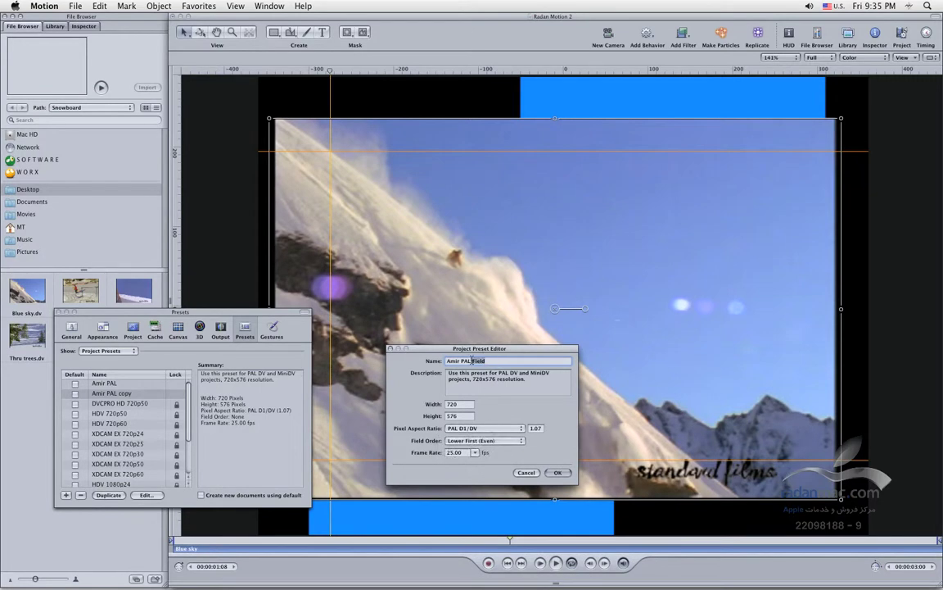
type("TV")
left_click(559, 473)
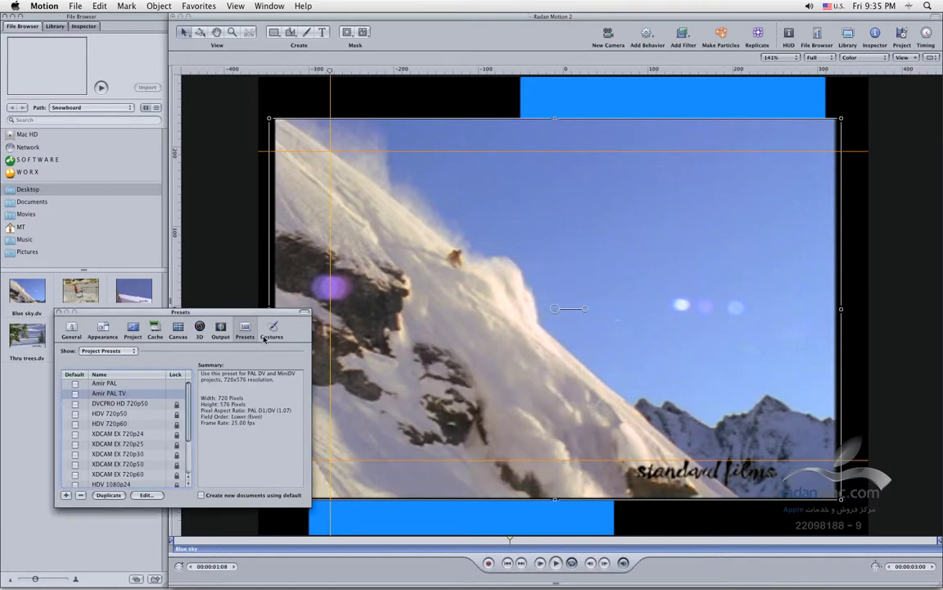
Step: Close the preferences, start a new project with the custom PAL TV preset selected to check the preset list, and cancel
left_click(58, 312)
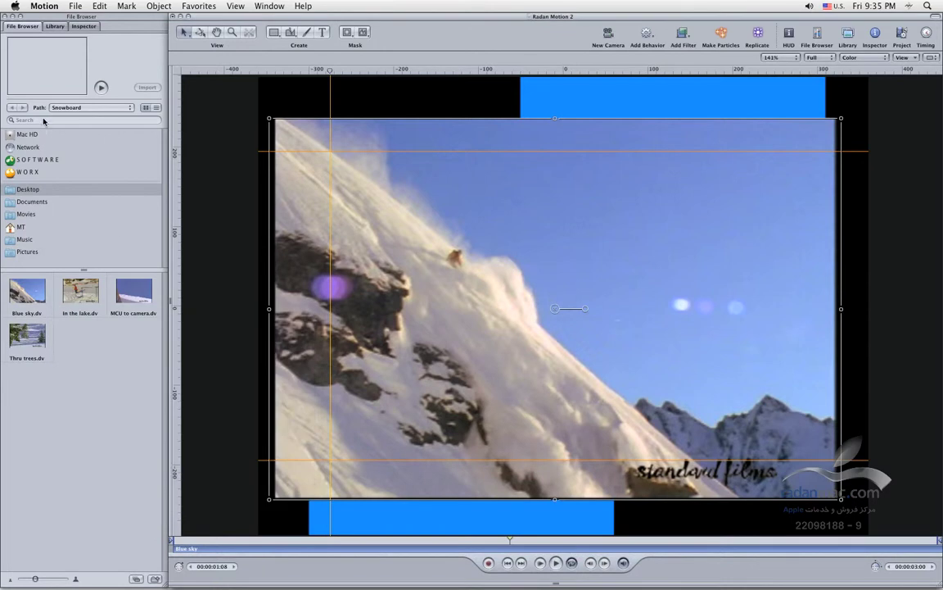
left_click(75, 6)
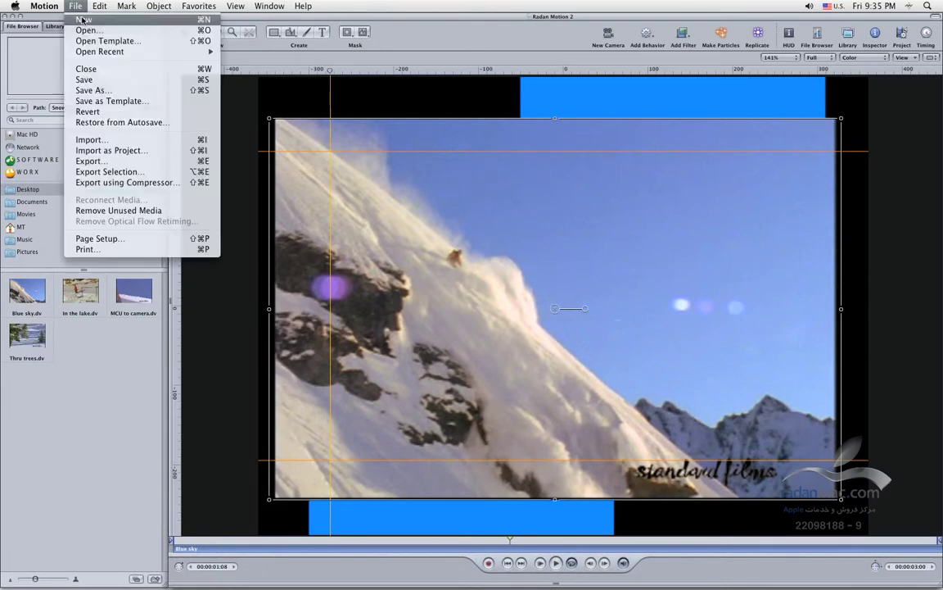
left_click(82, 19)
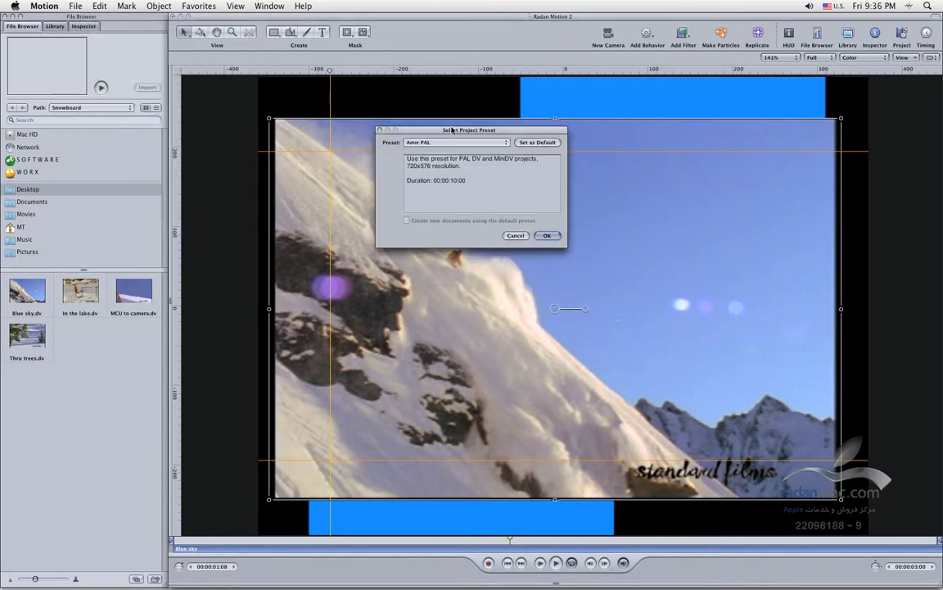
left_click(375, 263)
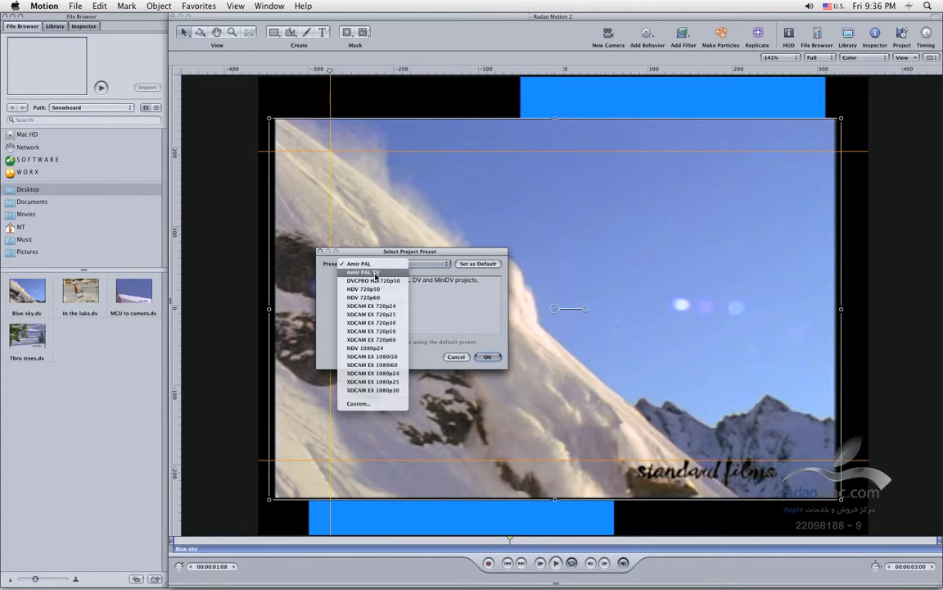
left_click(375, 273)
left_click(376, 264)
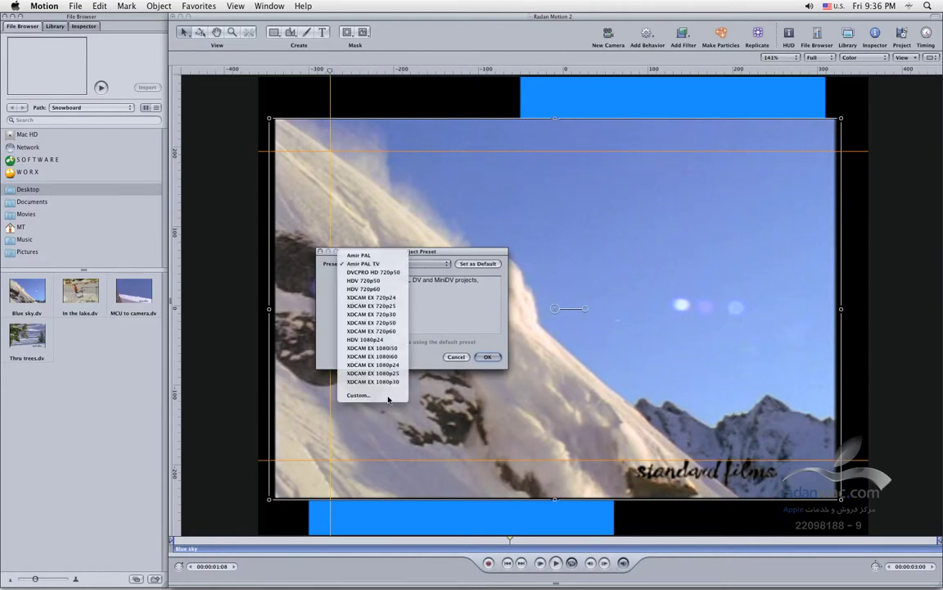
left_click(425, 297)
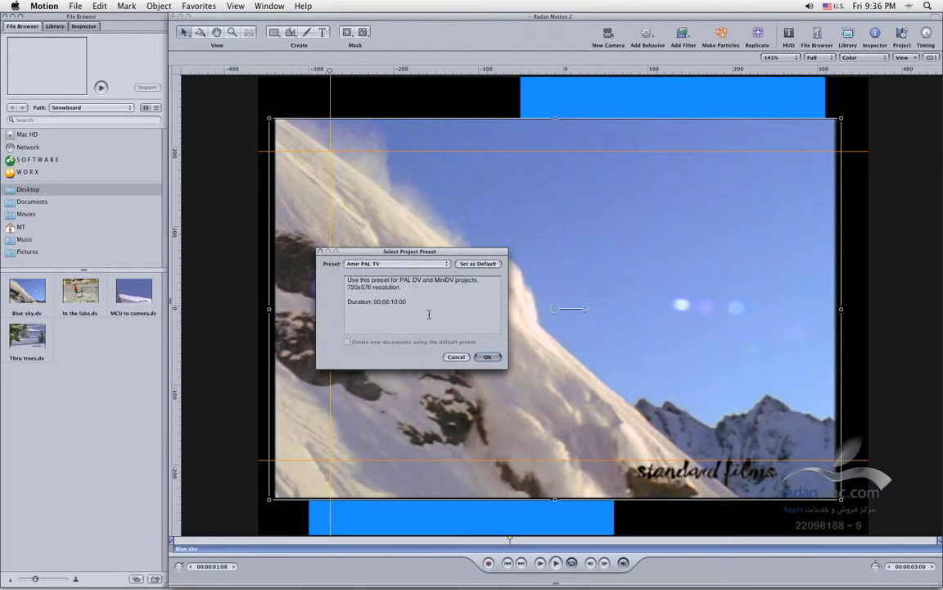
left_click(458, 358)
Step: Reopen the preferences, show the Gestures settings, and move the window down the canvas
key("super+comma")
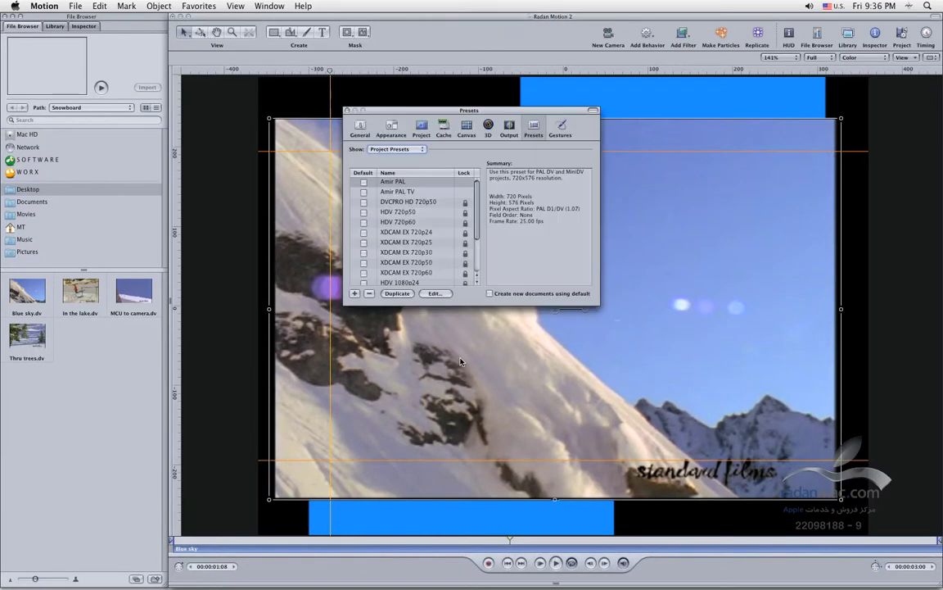
left_click_drag(465, 109, 283, 196)
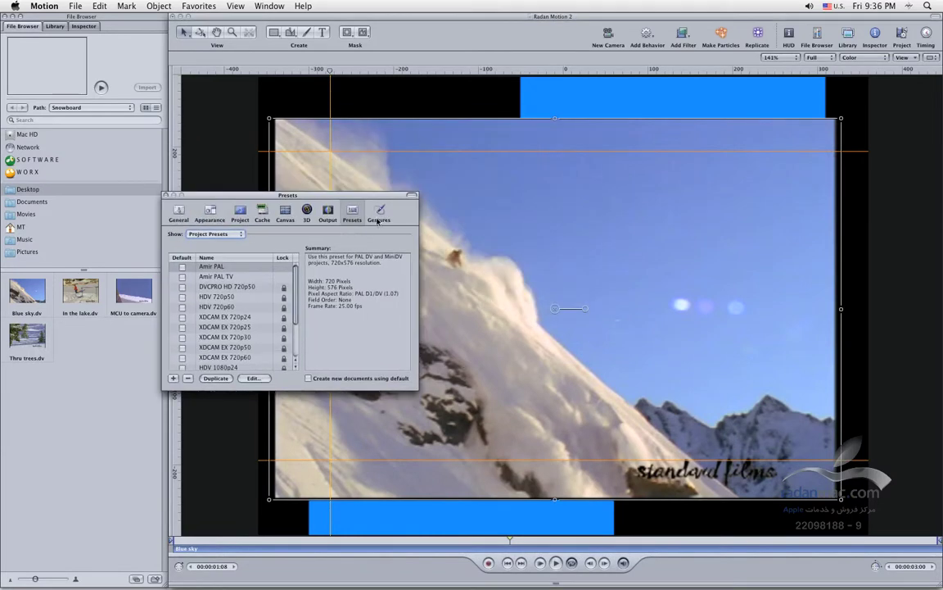
left_click_drag(368, 200, 344, 236)
left_click(347, 266)
left_click_drag(274, 233, 298, 366)
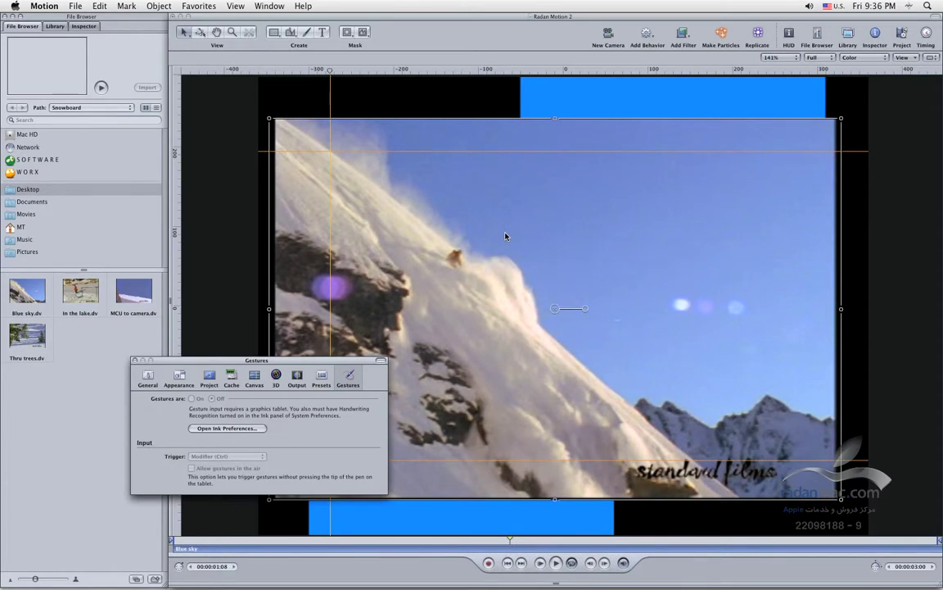
Step: Try a wavy freehand paint stroke across the snowboard clip and undo it
left_click(306, 32)
mouse_move(399, 284)
left_mouse_down()
mouse_move(413, 258)
mouse_move(461, 234)
mouse_move(574, 276)
mouse_move(697, 210)
left_mouse_up()
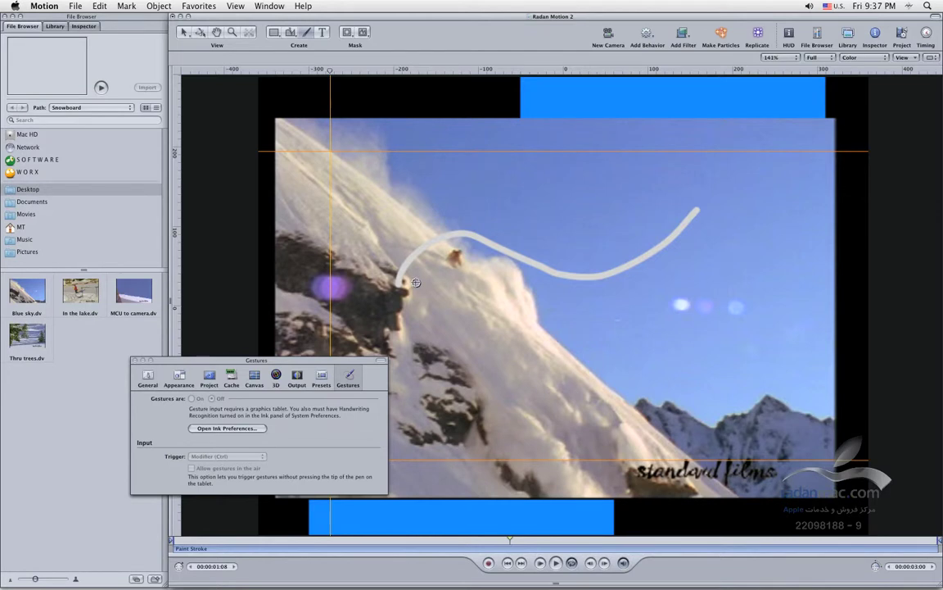
key("super+z")
Step: Move the Gestures preferences window clear of the clip thumbnails in the file browser
left_click_drag(350, 364, 329, 325)
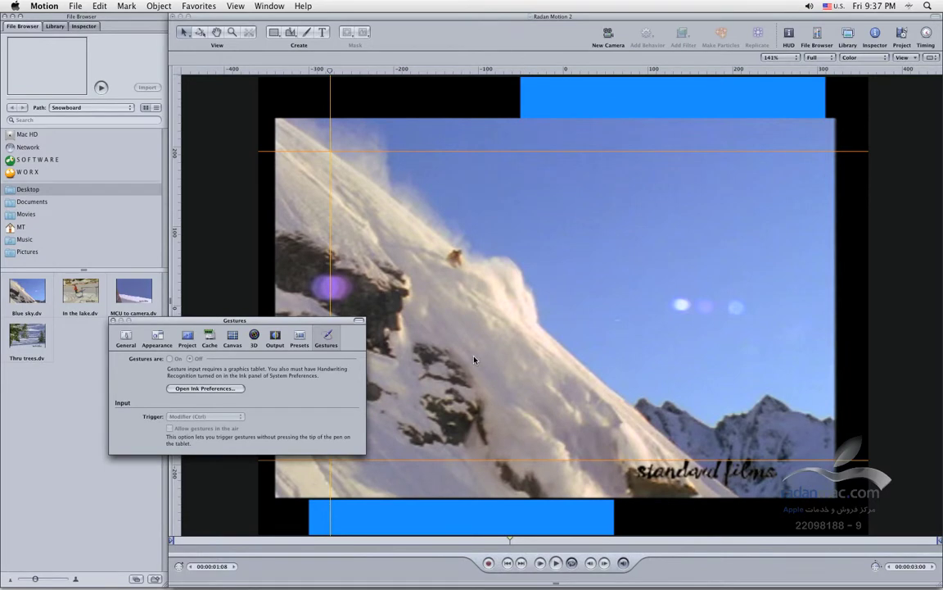
left_click_drag(343, 323, 298, 390)
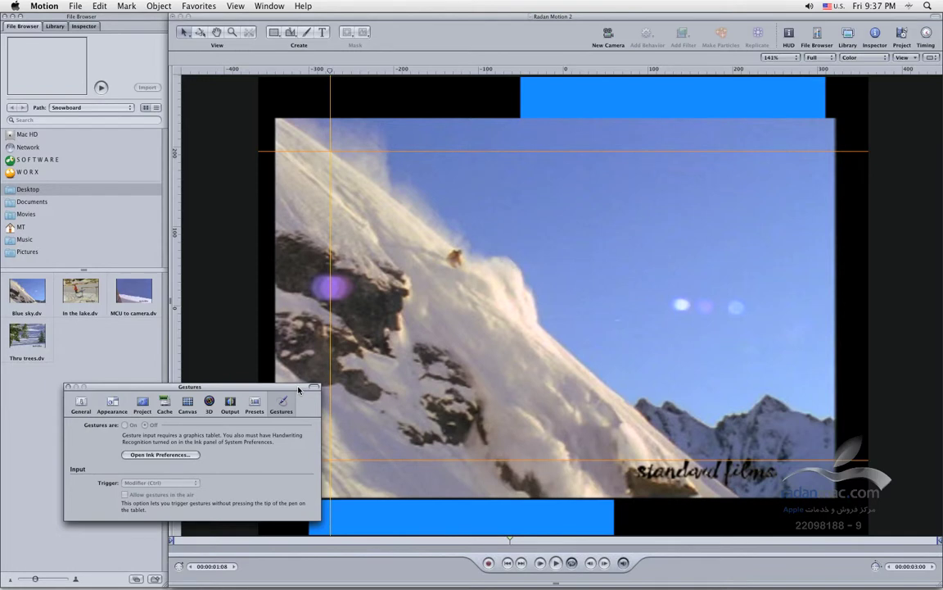
Step: Move the Gestures window up, try to open the Ink preferences from it, and close System Preferences to return to Motion
left_click_drag(298, 390, 300, 344)
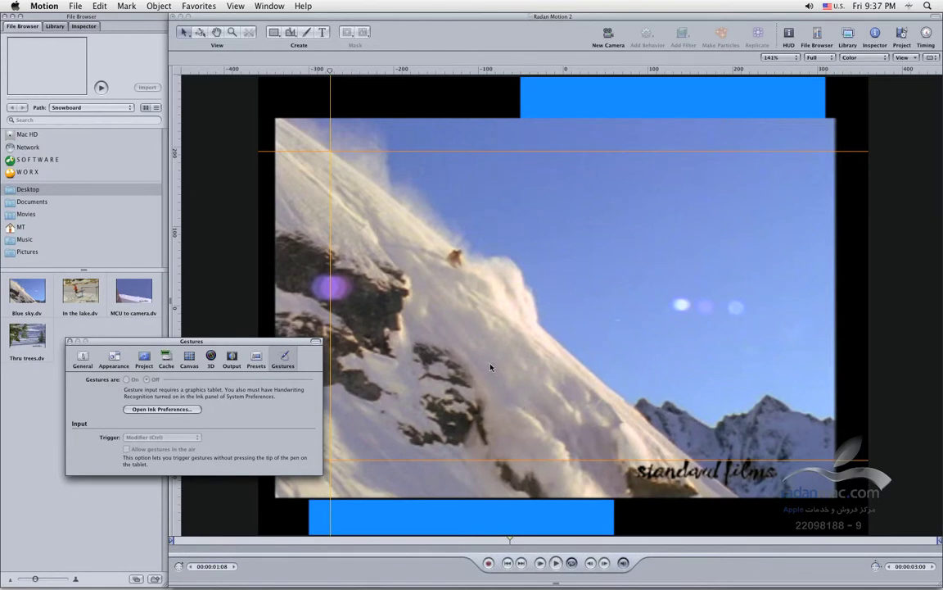
key("super+w")
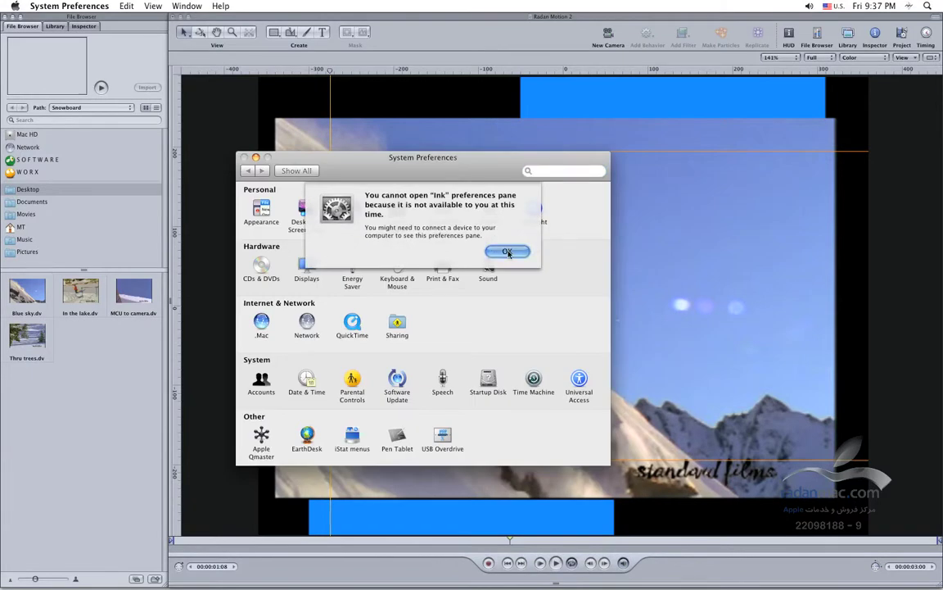
left_click(508, 252)
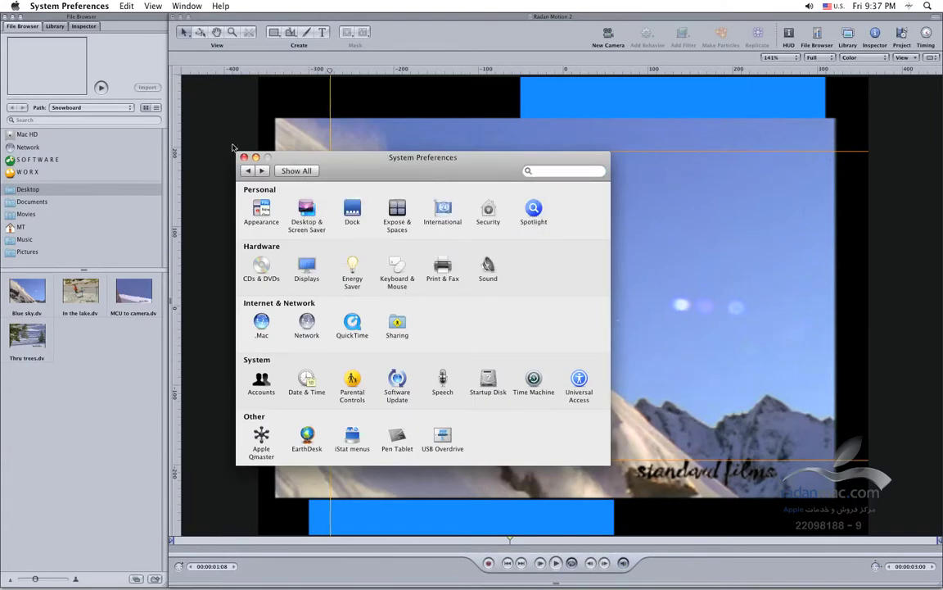
left_click_drag(369, 169, 215, 214)
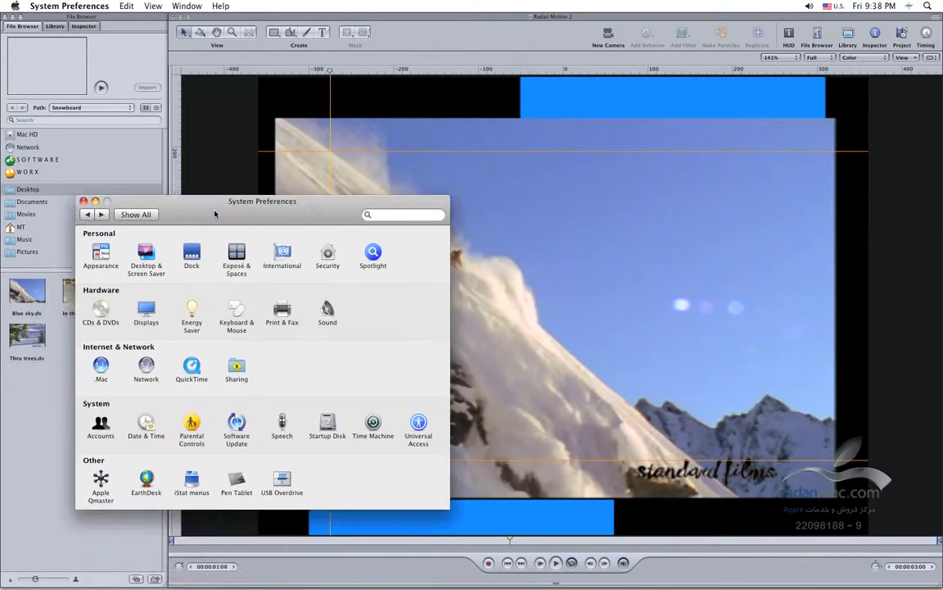
left_click(202, 182)
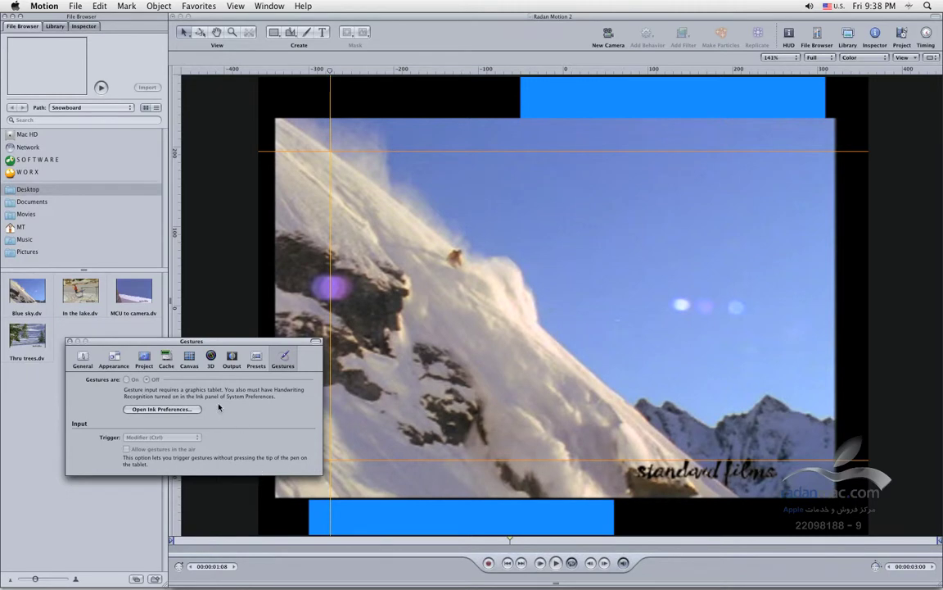
Step: Close the Gestures preferences window, stay in Motion, and reopen Motion's preferences
key("super+w")
key("super+Tab")
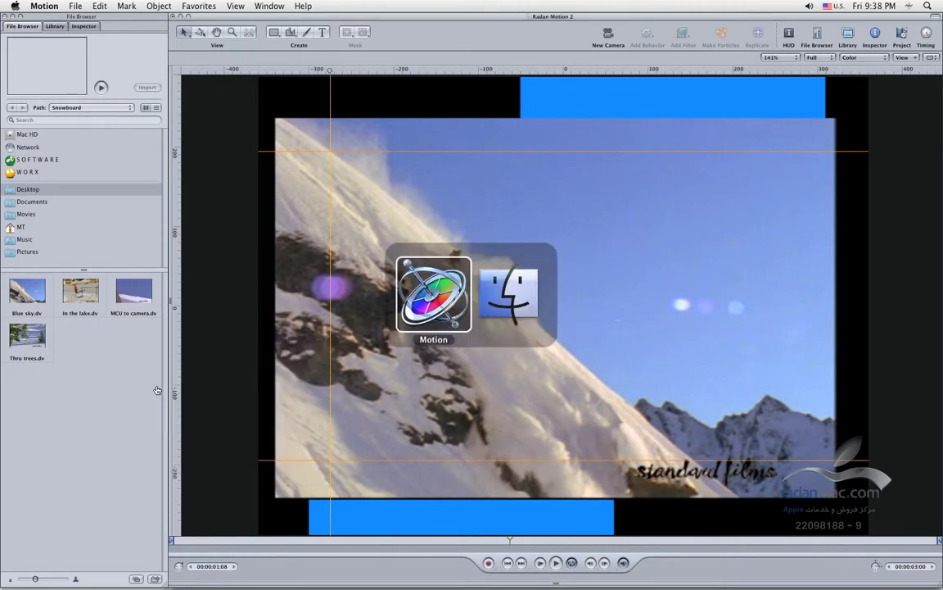
left_click(36, 5)
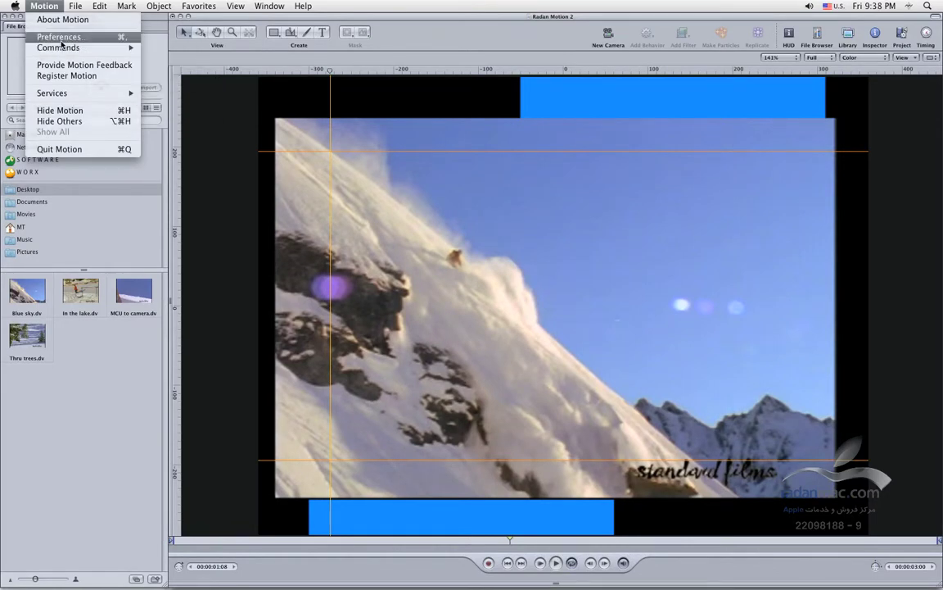
left_click(129, 38)
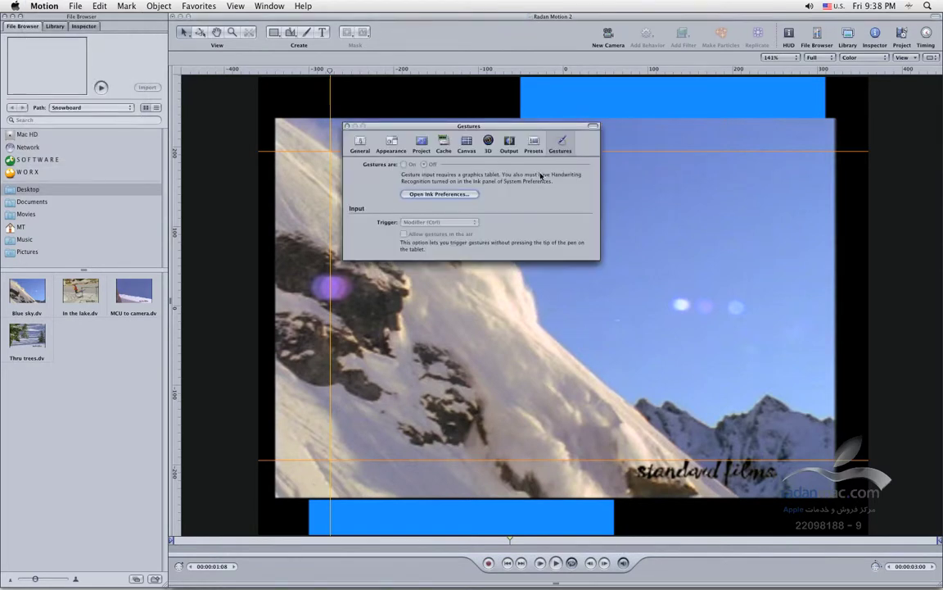